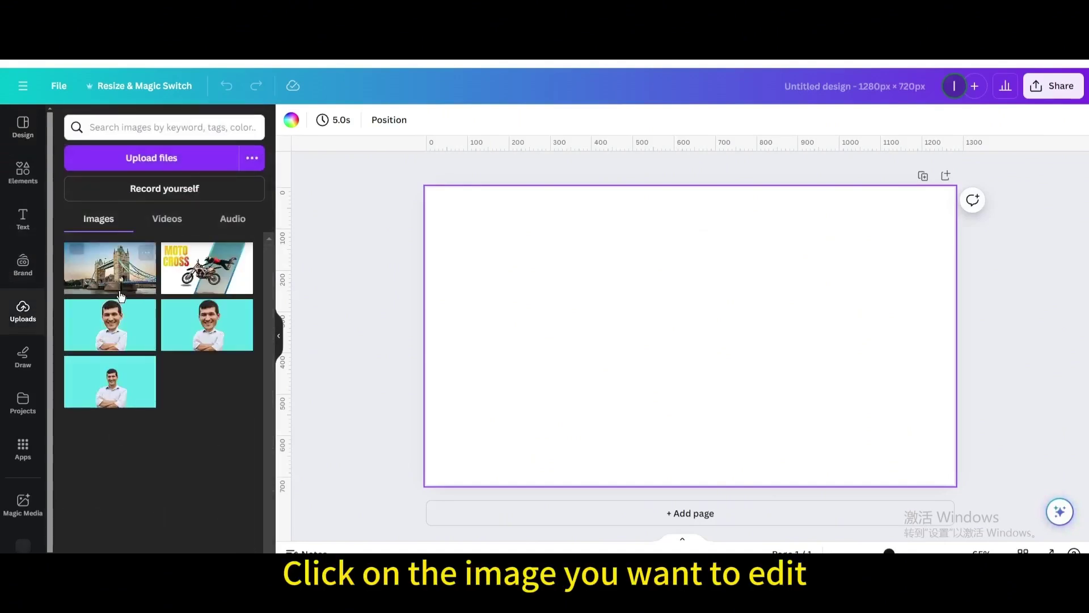
- Add the Tower Bridge photo from Uploads and stretch it from the top-left to fill the page
{"action": "left_click", "coordinate": [109, 274]}
{"action": "left_click_drag", "start_coordinate": [549, 281], "coordinate": [479, 246]}
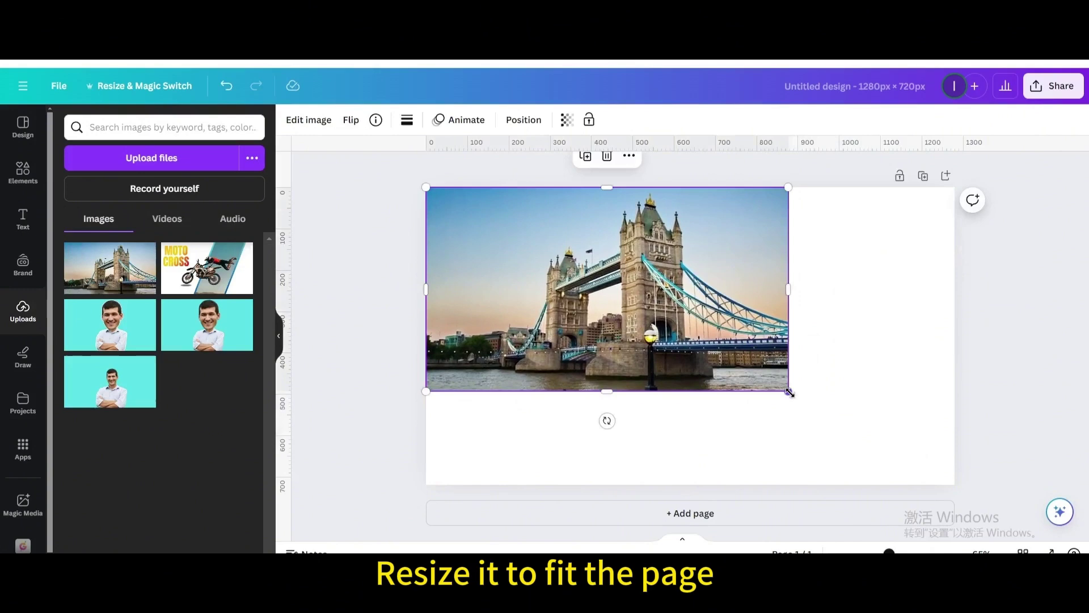
{"action": "left_click_drag", "start_coordinate": [790, 392], "coordinate": [955, 483]}
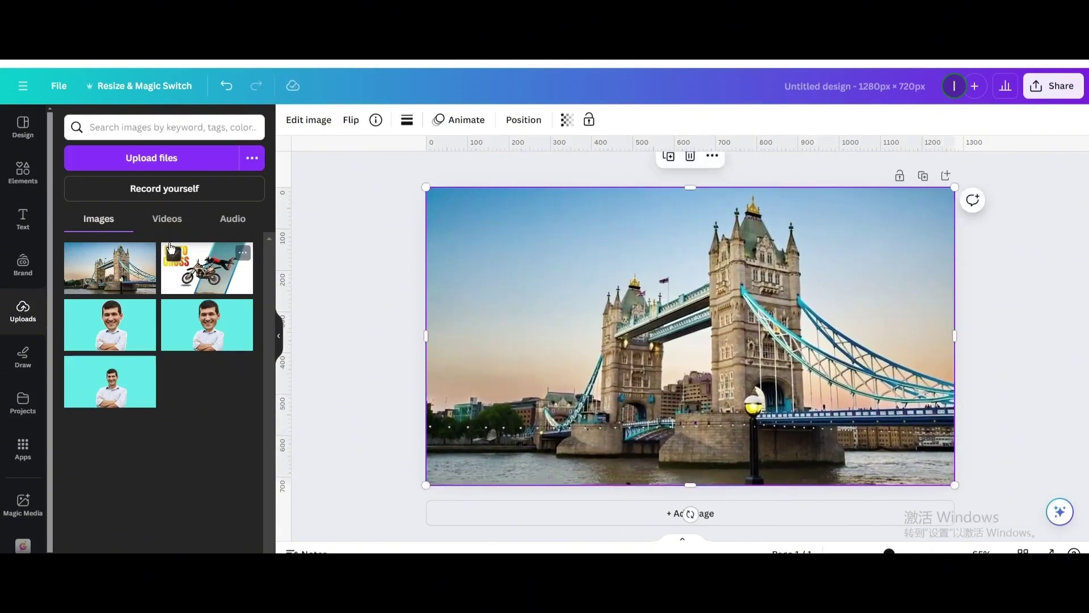
- Search Elements graphics for 'curve' and add a curved band shape to the page
{"action": "left_click", "coordinate": [23, 174]}
{"action": "left_click", "coordinate": [128, 127]}
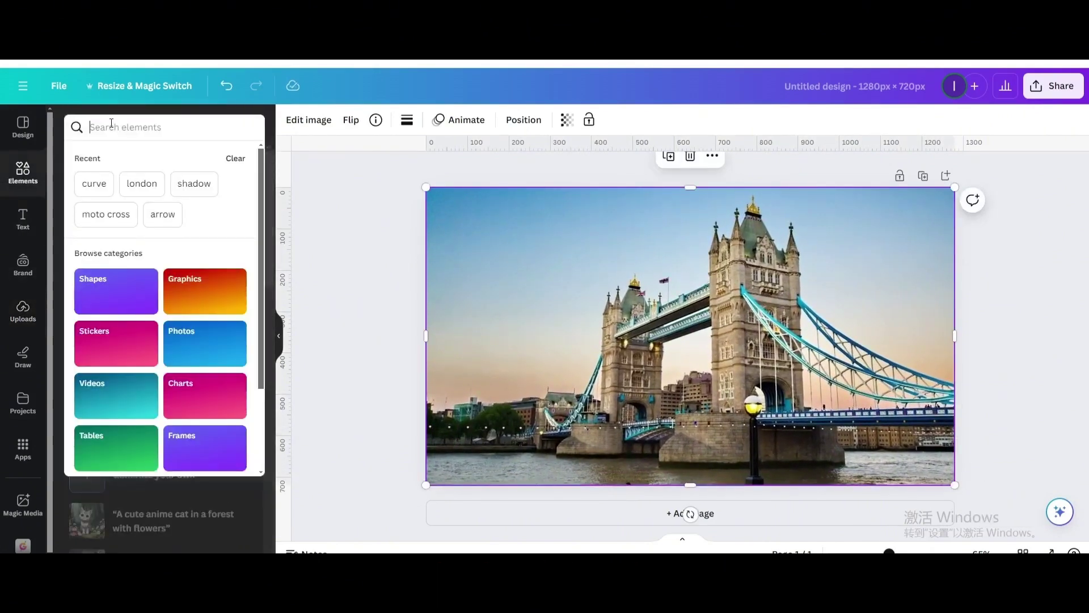
{"action": "left_click", "coordinate": [94, 183]}
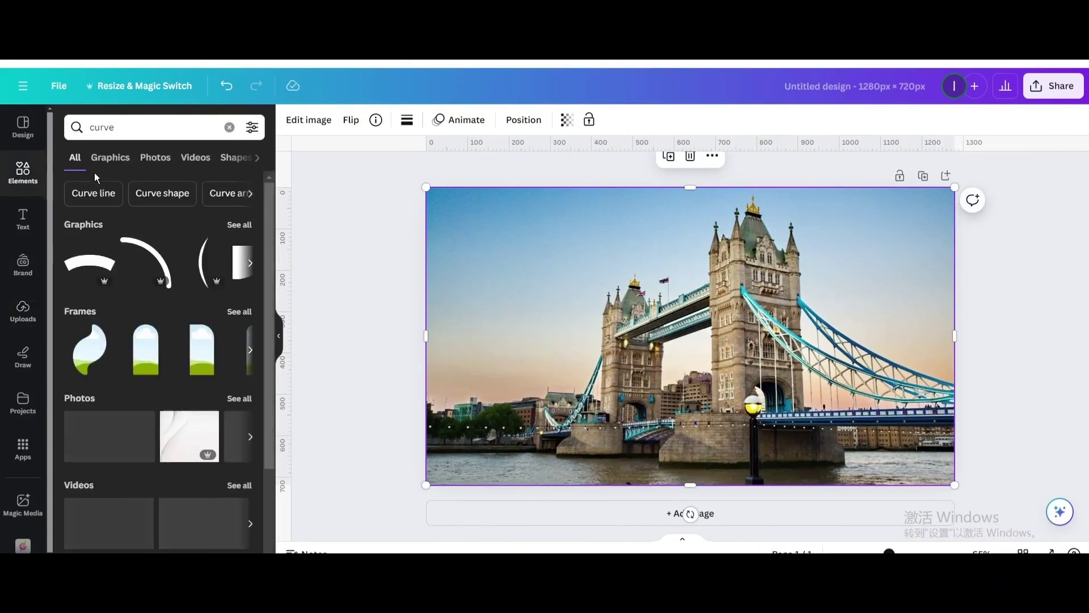
{"action": "left_click", "coordinate": [109, 158]}
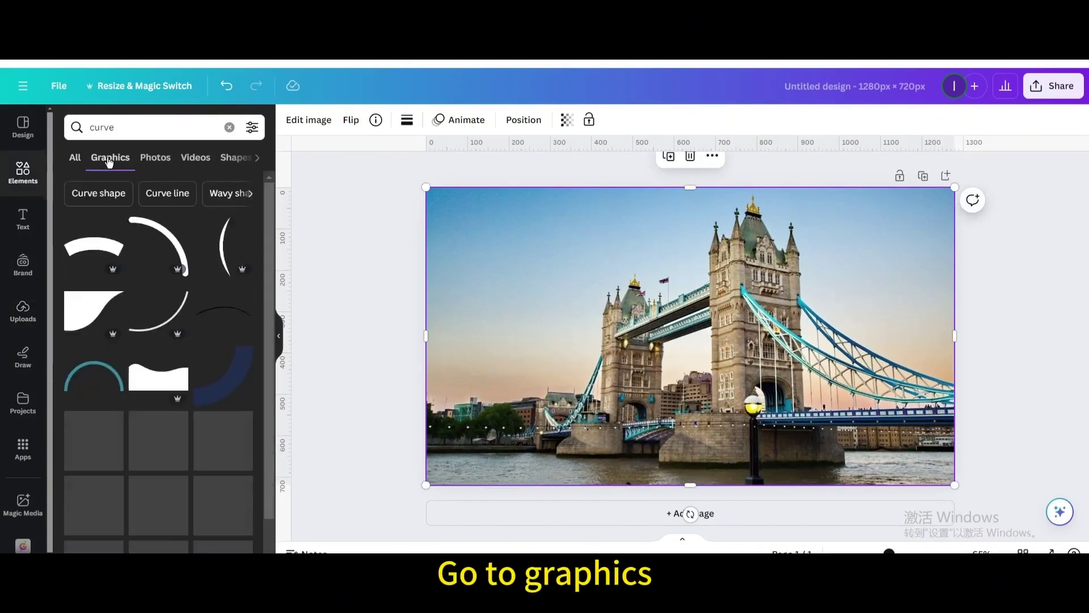
{"action": "left_click", "coordinate": [101, 249]}
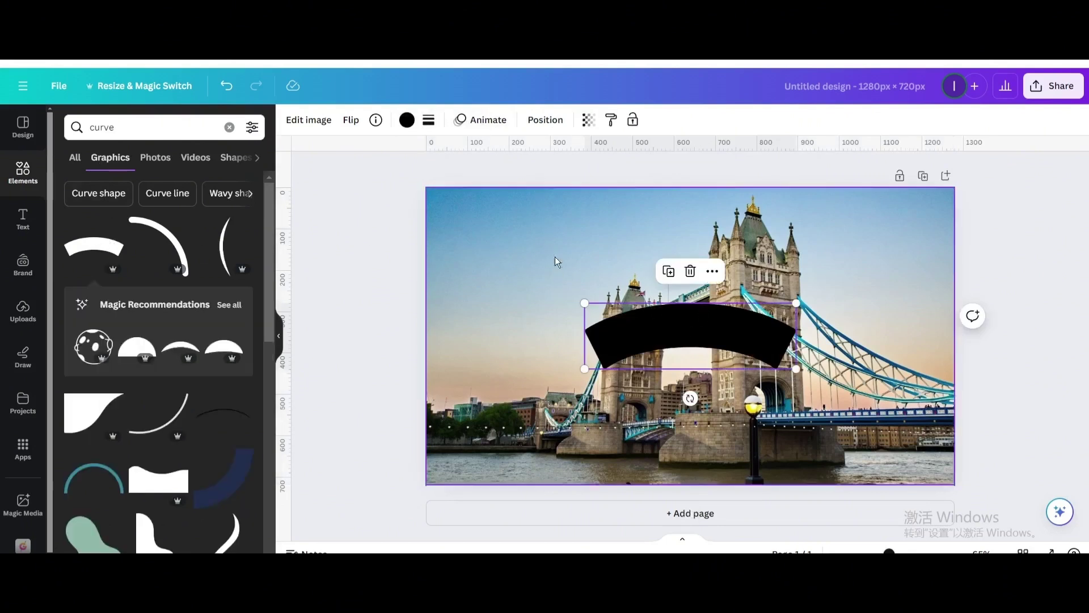
- Make the curved band white, flip it vertically, enlarge it and move it to the top
{"action": "left_click", "coordinate": [406, 120]}
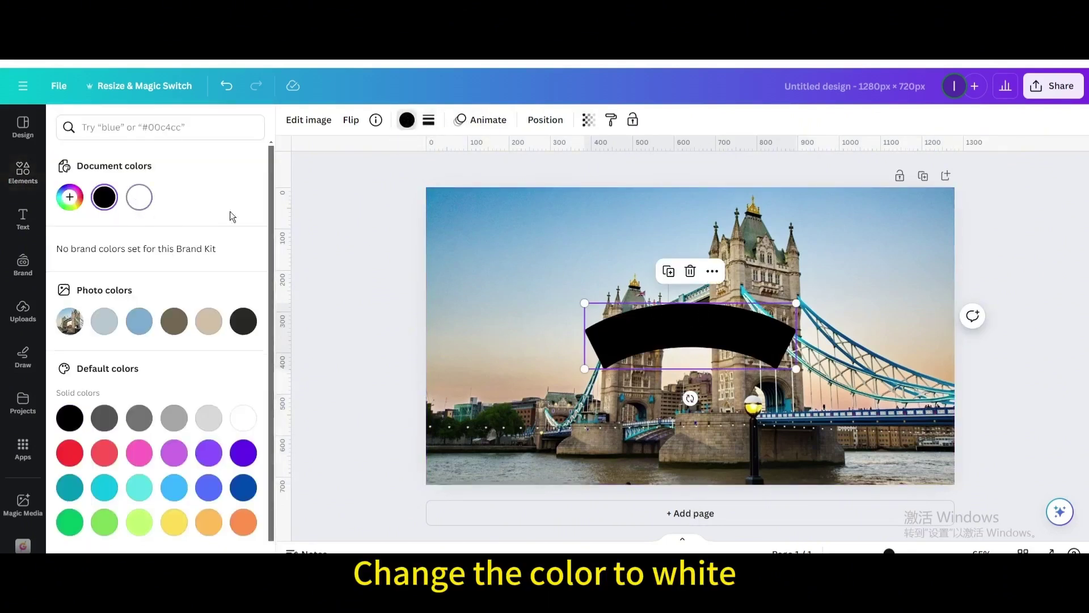
{"action": "left_click", "coordinate": [351, 121]}
{"action": "left_click", "coordinate": [387, 180]}
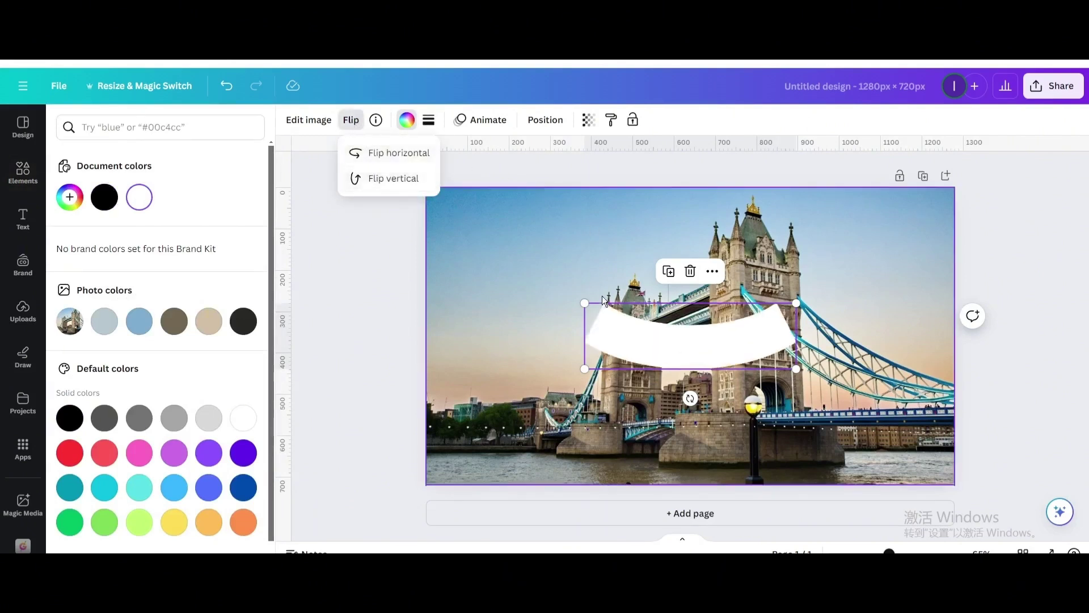
{"action": "left_click_drag", "start_coordinate": [584, 303], "coordinate": [436, 273]}
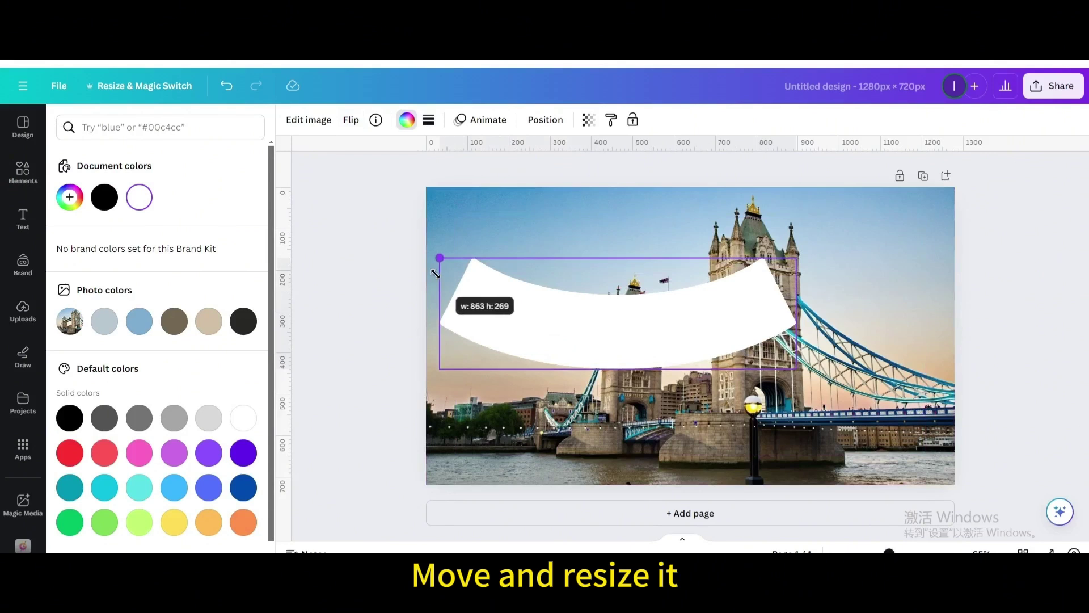
{"action": "left_click_drag", "start_coordinate": [596, 311], "coordinate": [698, 244]}
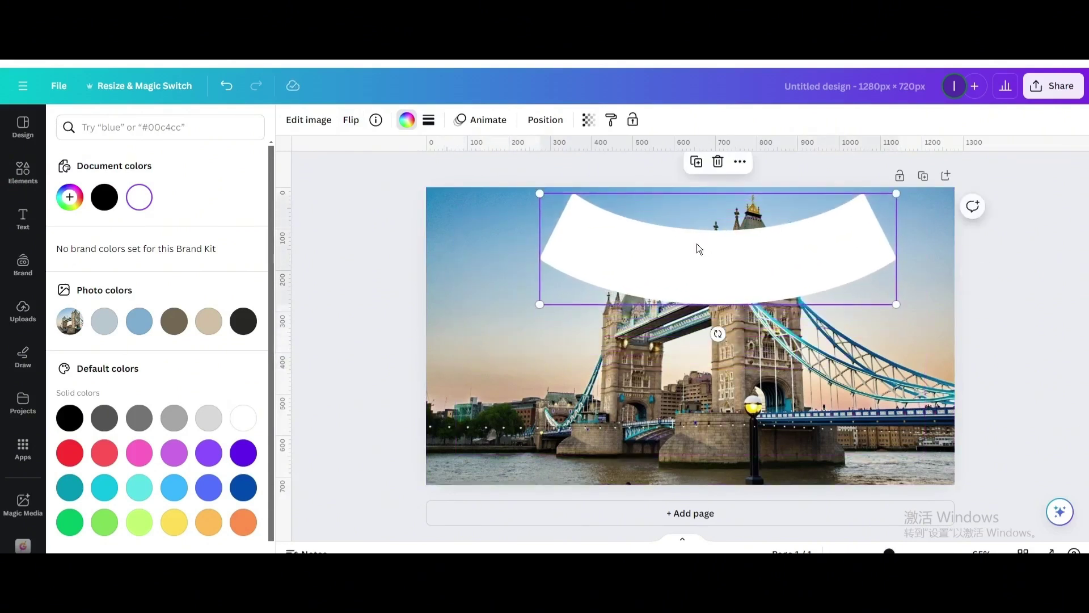
- Duplicate the band, flip it vertically and tilt it along the photo's left edge
{"action": "left_click", "coordinate": [697, 164]}
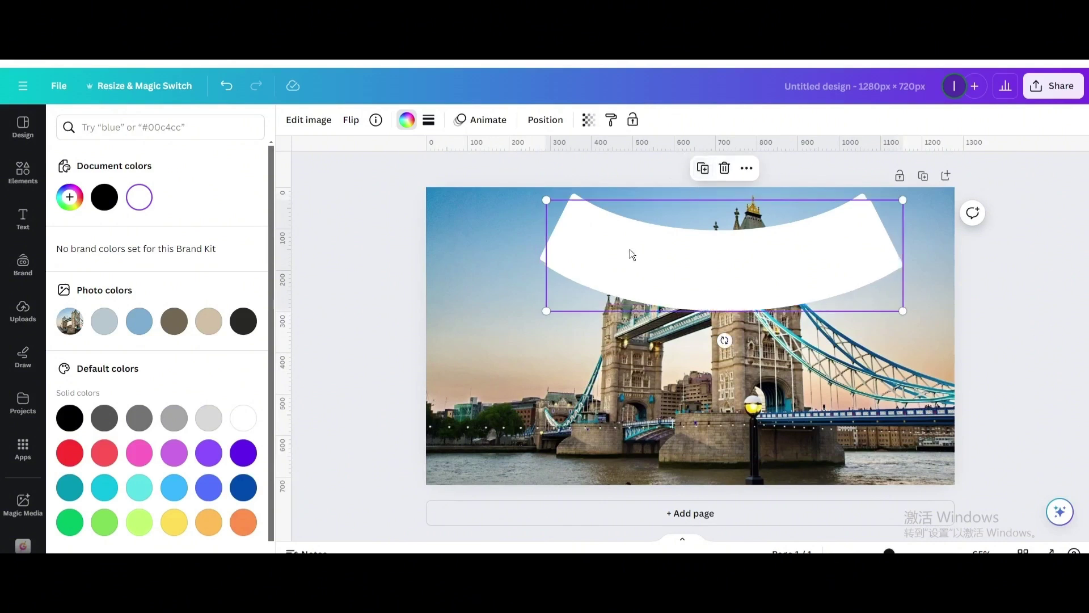
{"action": "left_click", "coordinate": [351, 120]}
{"action": "left_click", "coordinate": [384, 178]}
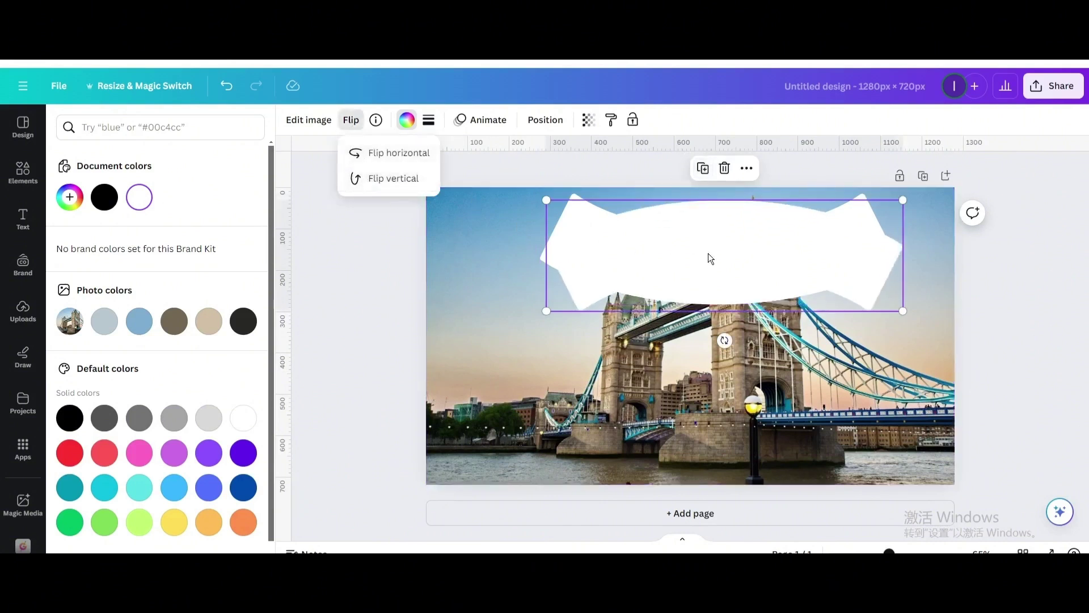
{"action": "left_click_drag", "start_coordinate": [710, 258], "coordinate": [591, 405]}
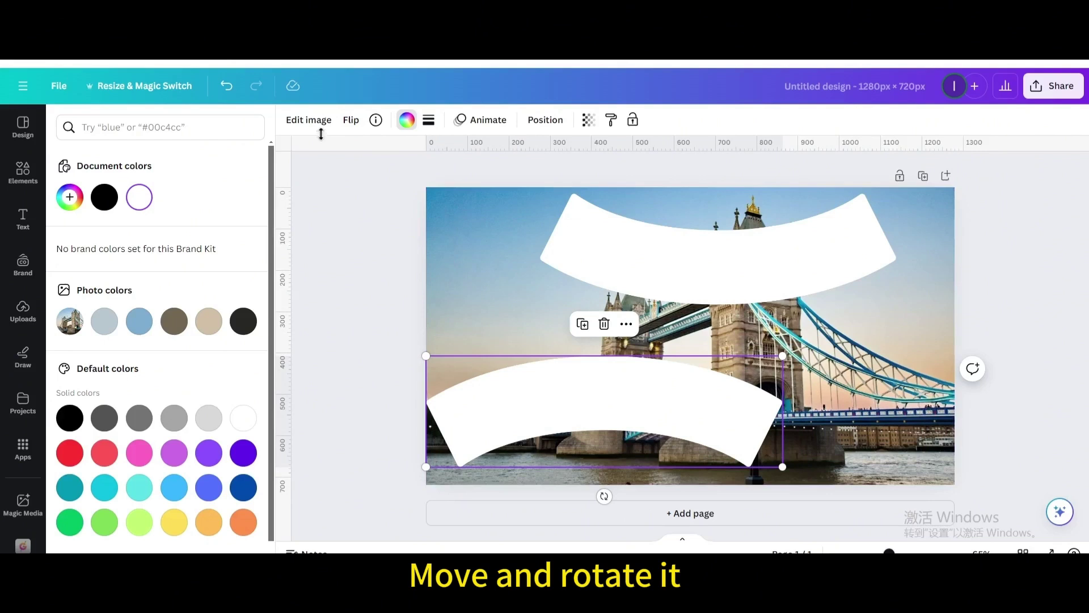
{"action": "left_click_drag", "start_coordinate": [604, 496], "coordinate": [511, 322]}
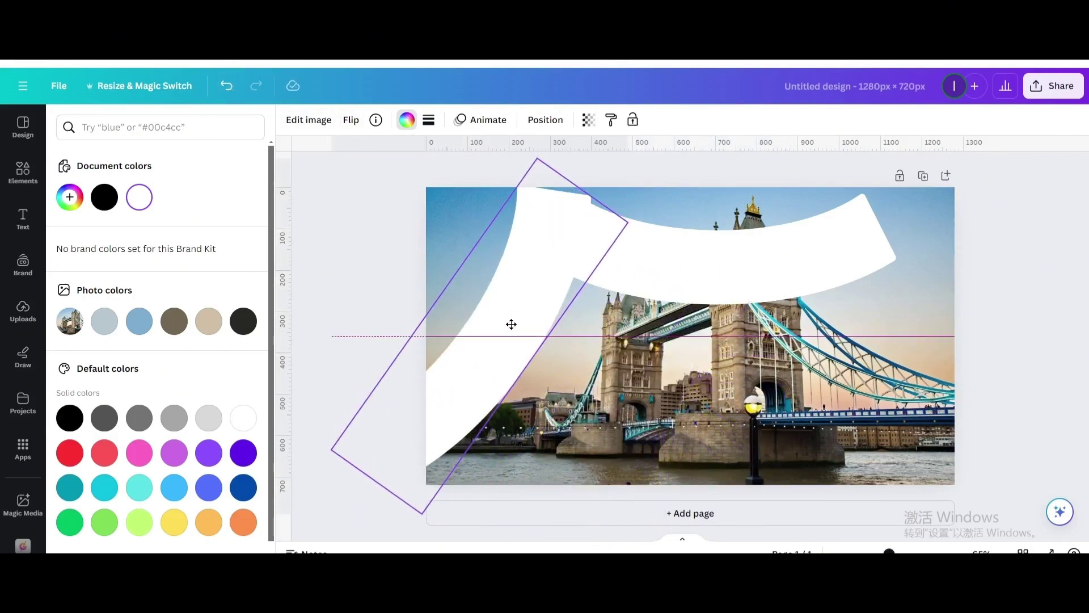
- Duplicate the left band, move the copy to the right side and flip it
{"action": "left_click", "coordinate": [464, 341]}
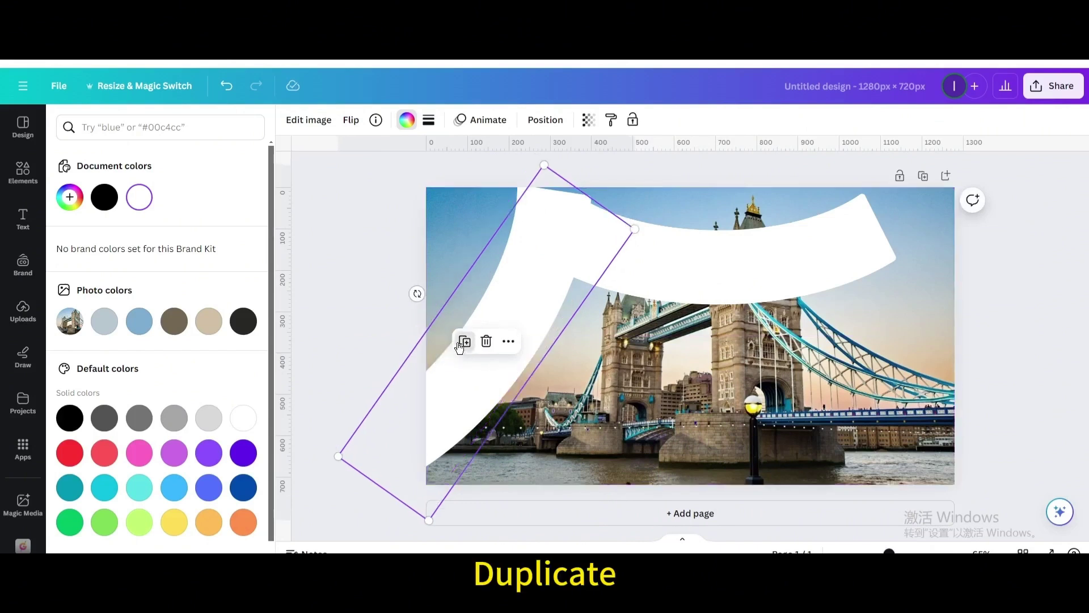
{"action": "left_click_drag", "start_coordinate": [545, 341], "coordinate": [821, 357]}
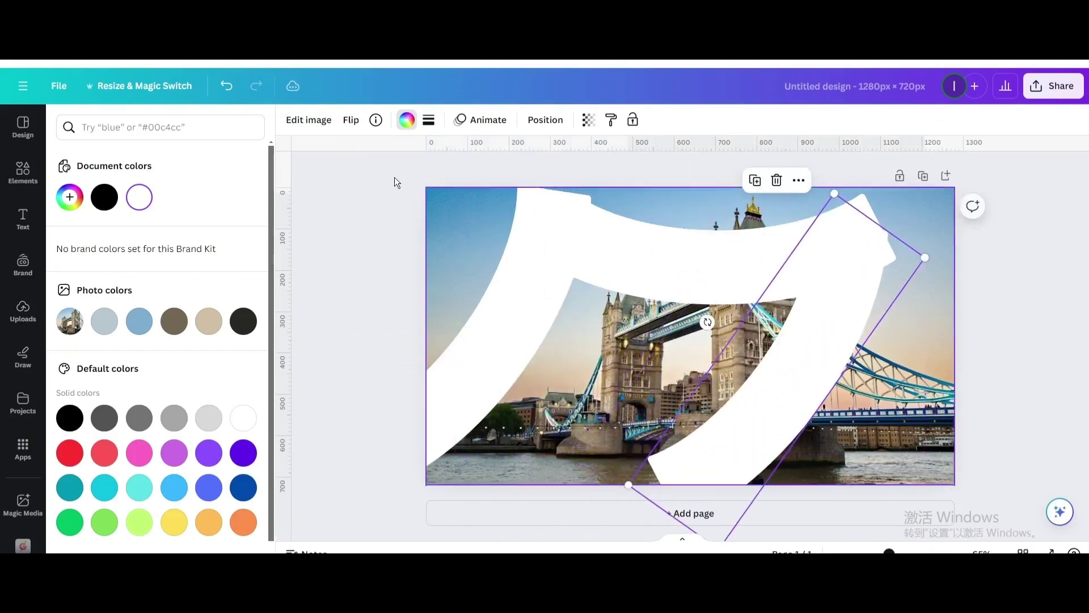
{"action": "left_click", "coordinate": [352, 120]}
{"action": "left_click", "coordinate": [387, 178]}
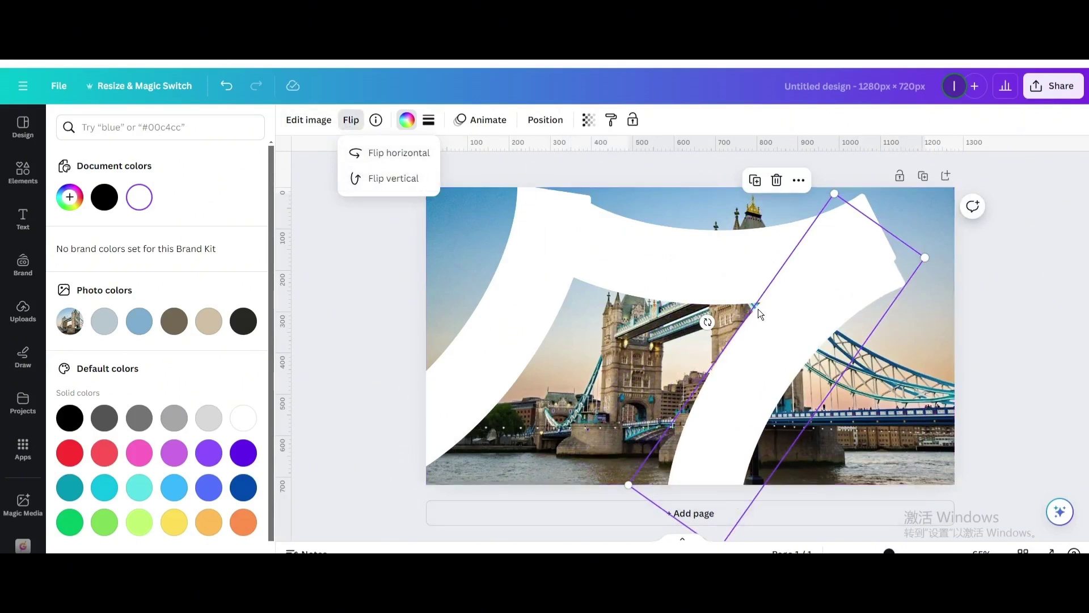
- Rotate and position the right band so it mirrors the left one
{"action": "left_click", "coordinate": [704, 328]}
{"action": "left_click_drag", "start_coordinate": [704, 323], "coordinate": [742, 399]}
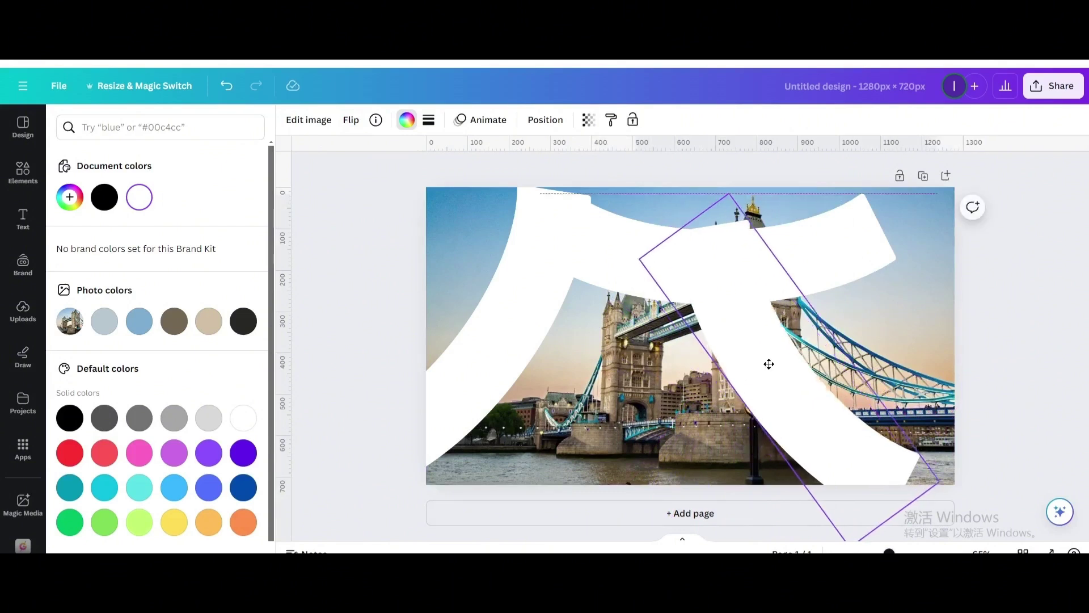
{"action": "left_click_drag", "start_coordinate": [749, 374], "coordinate": [911, 333]}
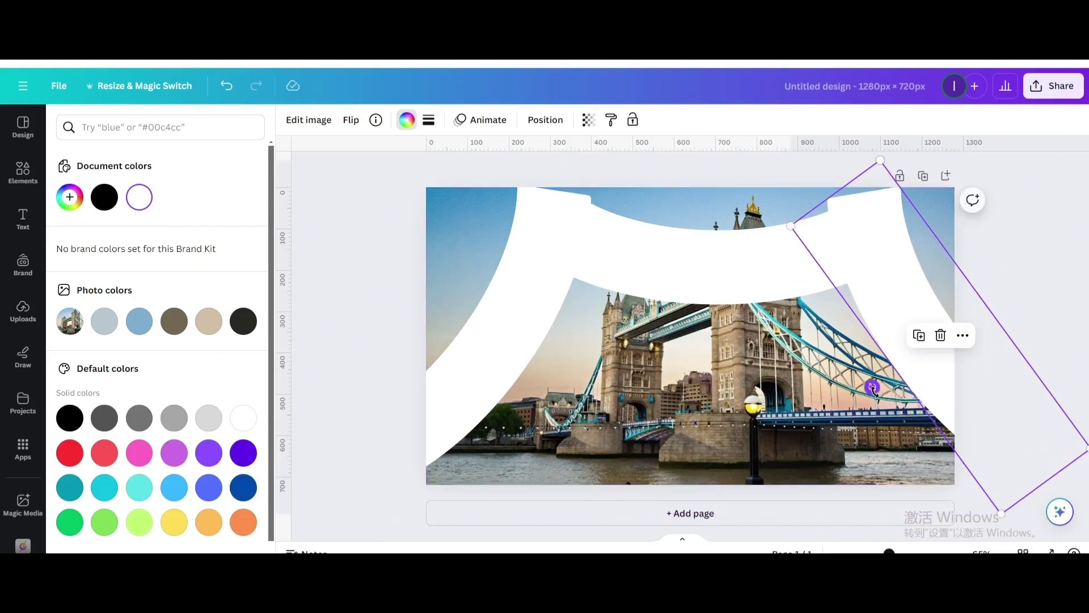
{"action": "left_click_drag", "start_coordinate": [873, 388], "coordinate": [841, 397]}
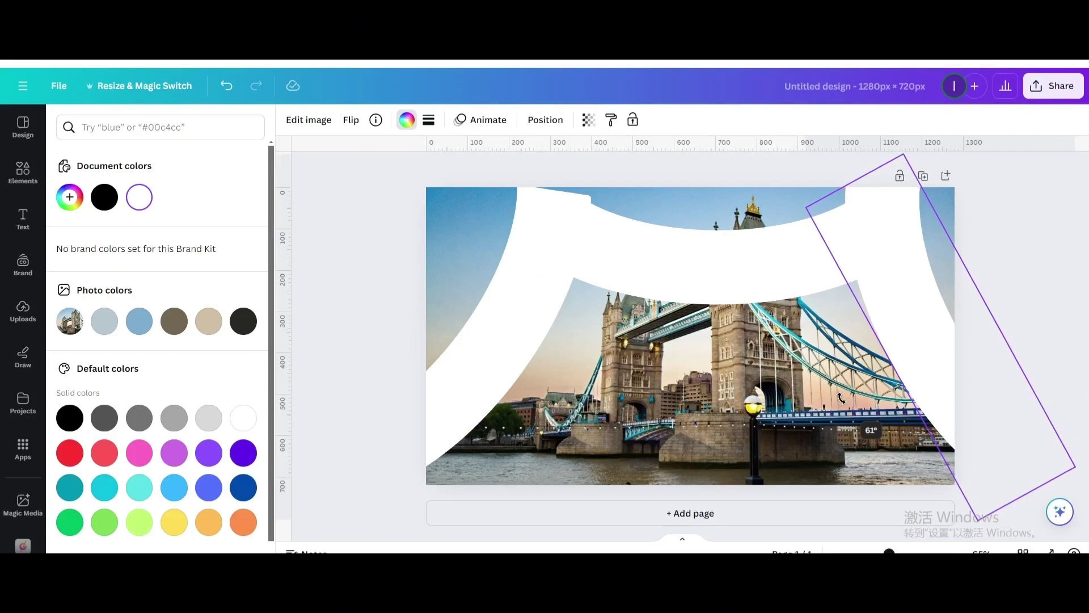
{"action": "left_click_drag", "start_coordinate": [841, 398], "coordinate": [843, 398]}
{"action": "left_click", "coordinate": [558, 340]}
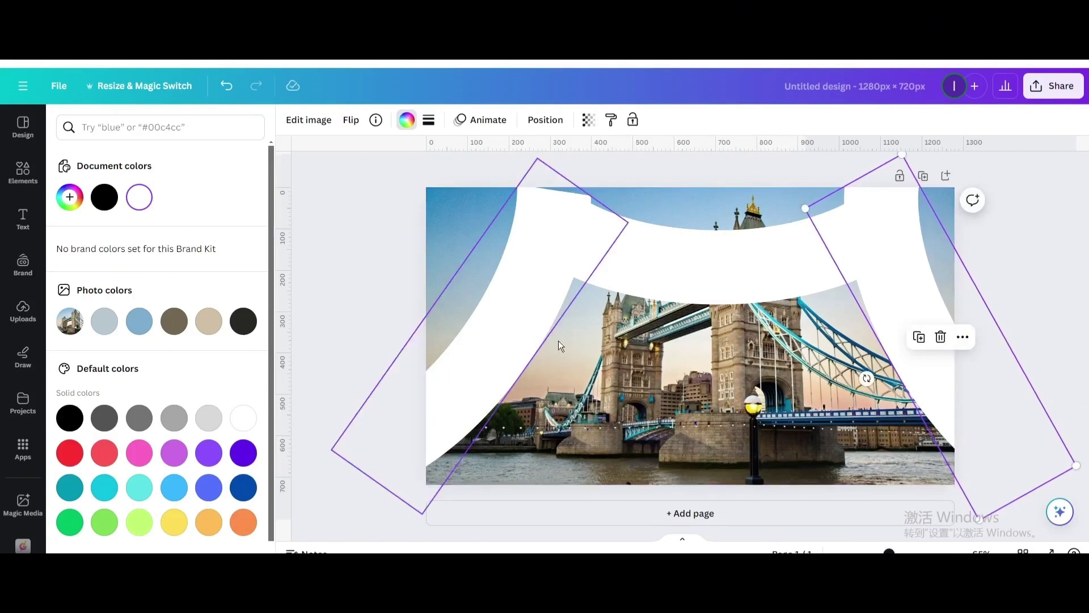
{"action": "left_click", "coordinate": [653, 274]}
- Duplicate the top band, move it to the bottom and enlarge it across the photo
{"action": "left_click", "coordinate": [696, 162]}
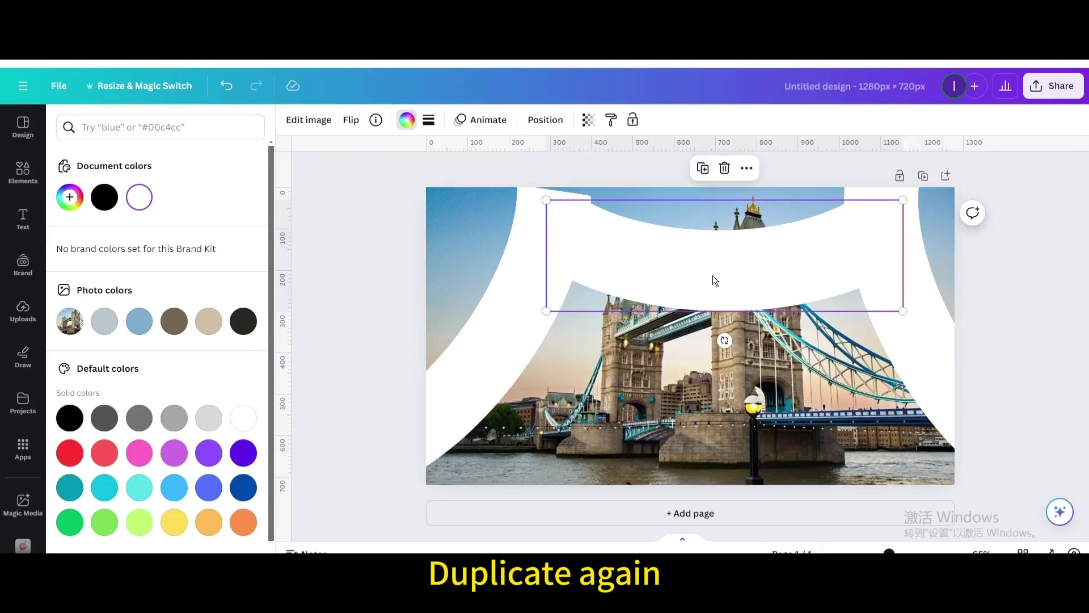
{"action": "left_click_drag", "start_coordinate": [712, 275], "coordinate": [568, 471]}
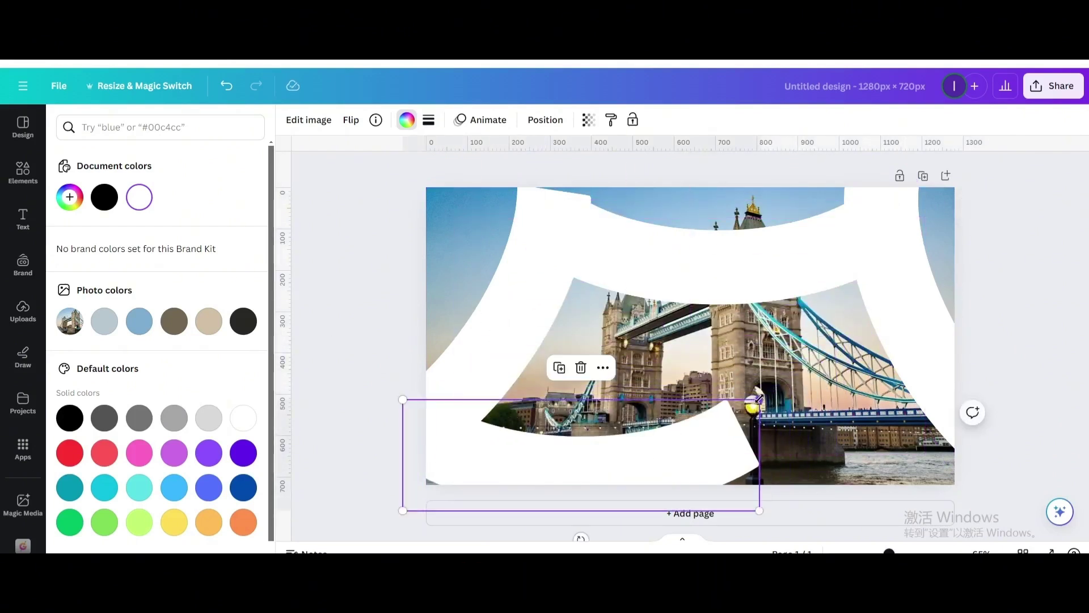
{"action": "left_click_drag", "start_coordinate": [760, 399], "coordinate": [1082, 299]}
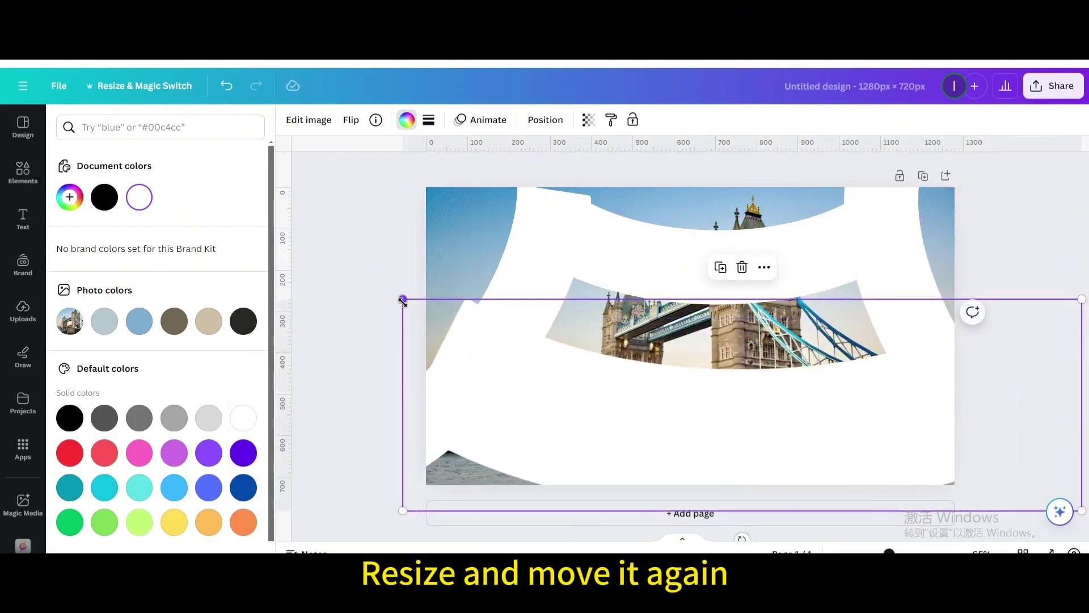
{"action": "left_click_drag", "start_coordinate": [403, 299], "coordinate": [294, 260]}
{"action": "mouse_move", "coordinate": [572, 407]}
{"action": "left_mouse_down"}
{"action": "mouse_move", "coordinate": [680, 508]}
{"action": "mouse_move", "coordinate": [682, 522]}
{"action": "left_mouse_up"}
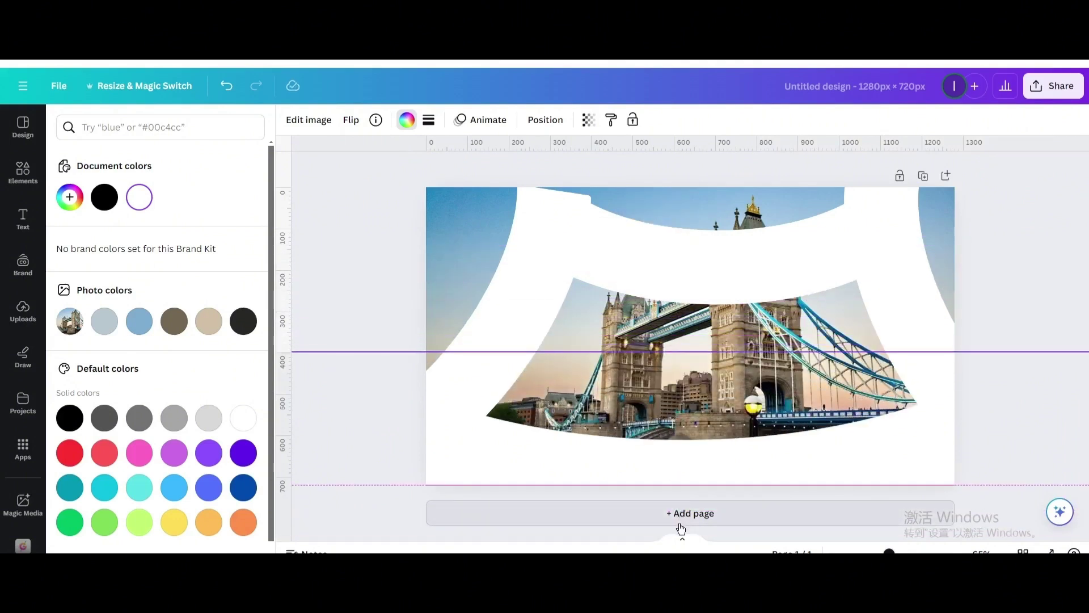
{"action": "left_click", "coordinate": [23, 172]}
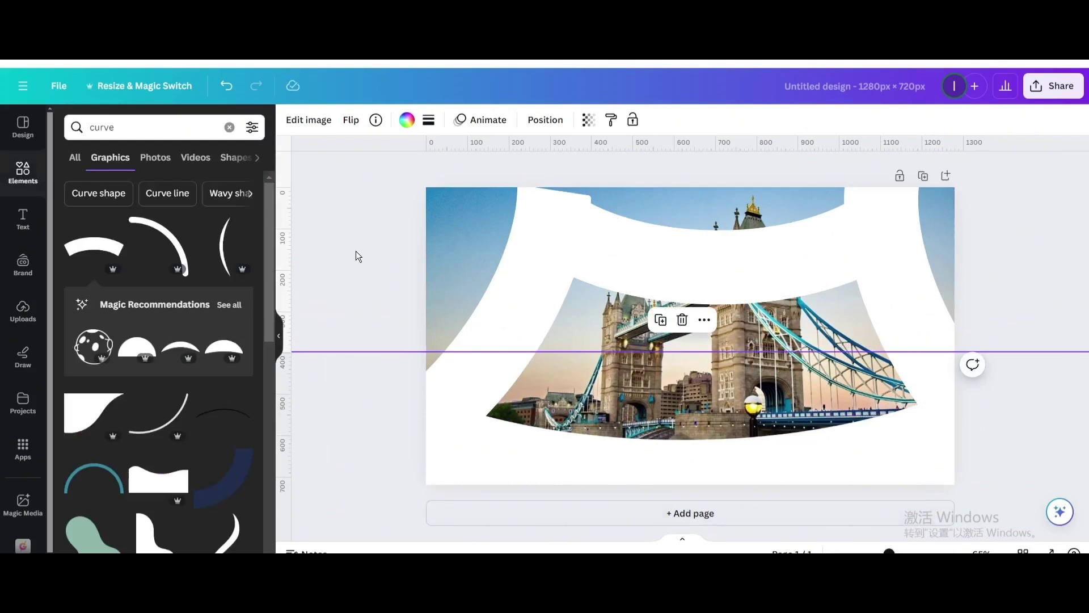
- Set up the Draw marker in white with weight 100
{"action": "left_click", "coordinate": [23, 356]}
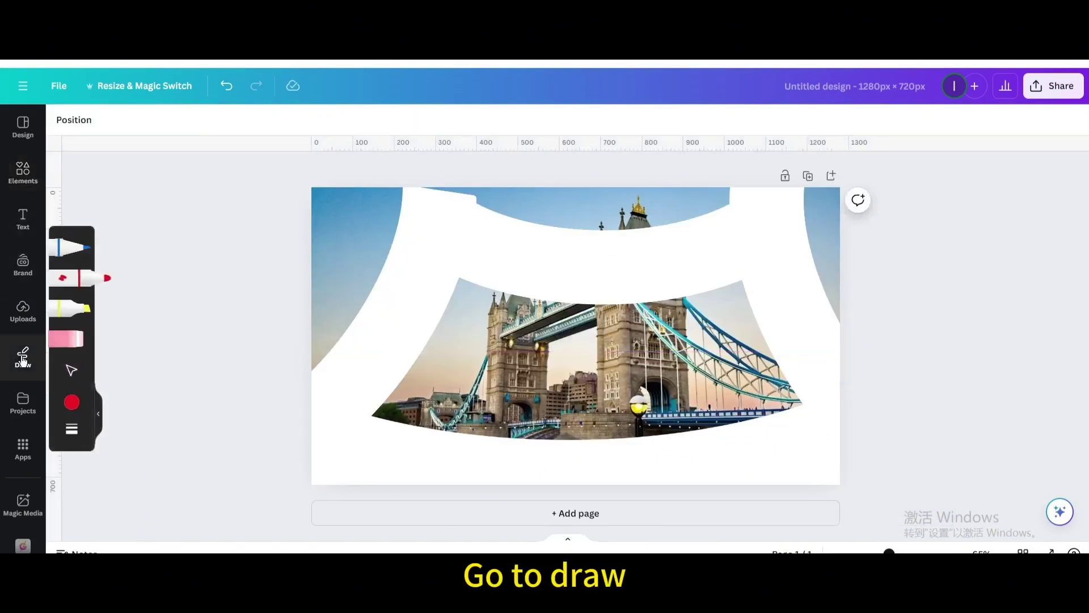
{"action": "left_click", "coordinate": [73, 403]}
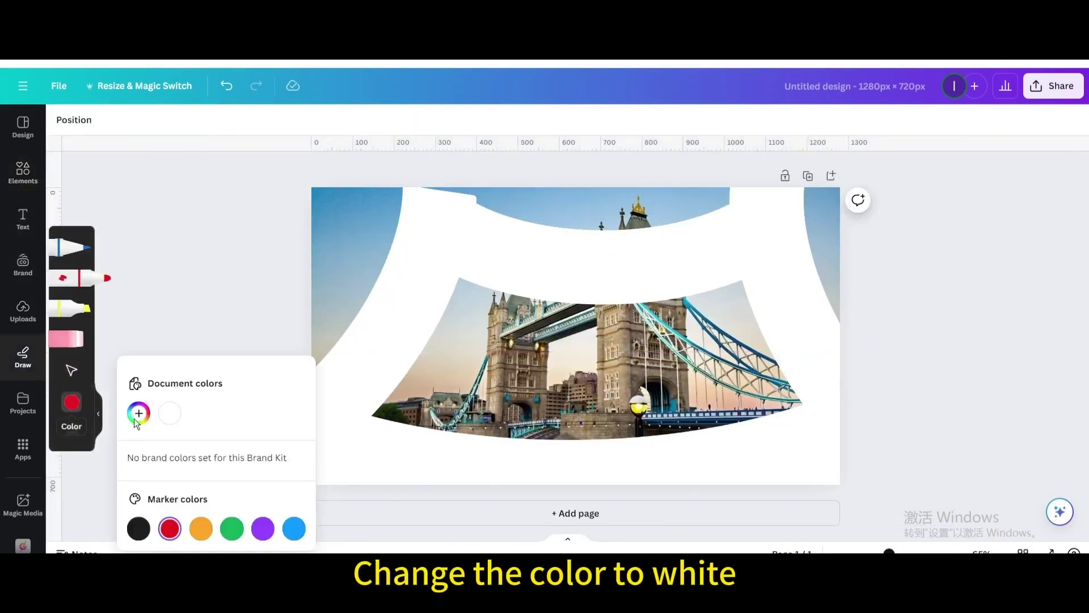
{"action": "left_click", "coordinate": [169, 414]}
{"action": "left_click", "coordinate": [72, 431]}
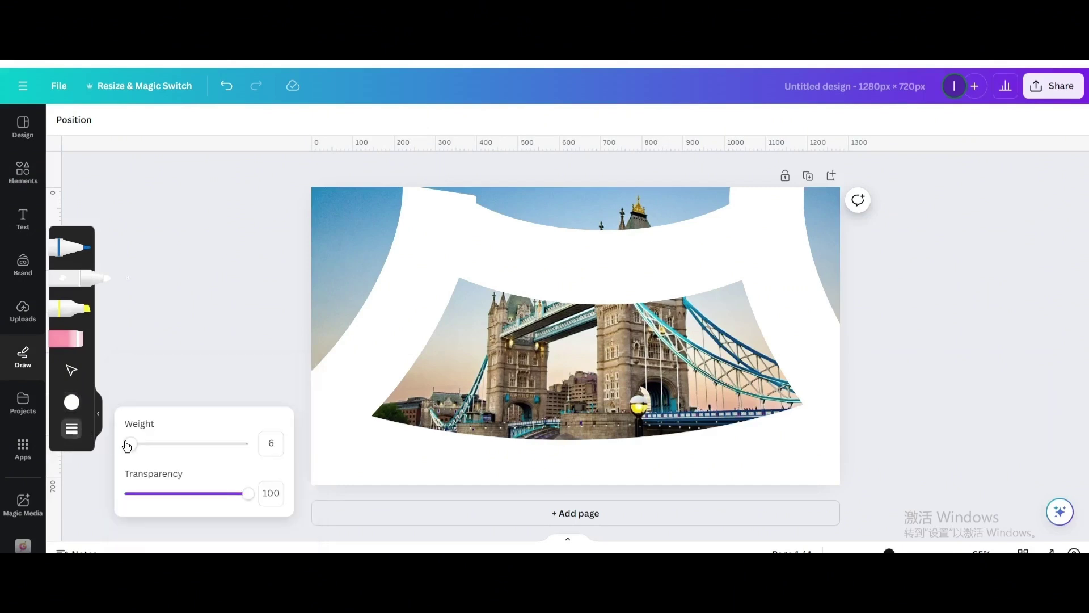
{"action": "left_click_drag", "start_coordinate": [130, 443], "coordinate": [249, 443]}
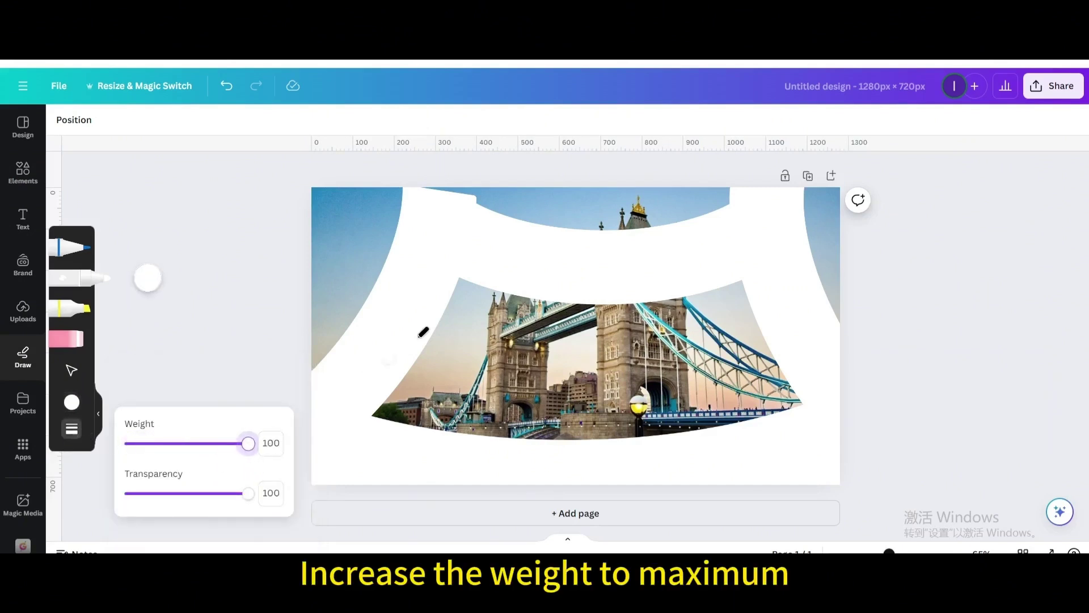
- Brush white over the left edge and the sky along the page top
{"action": "mouse_move", "coordinate": [322, 339]}
{"action": "left_mouse_down"}
{"action": "mouse_move", "coordinate": [334, 198]}
{"action": "mouse_move", "coordinate": [323, 304]}
{"action": "left_mouse_up"}
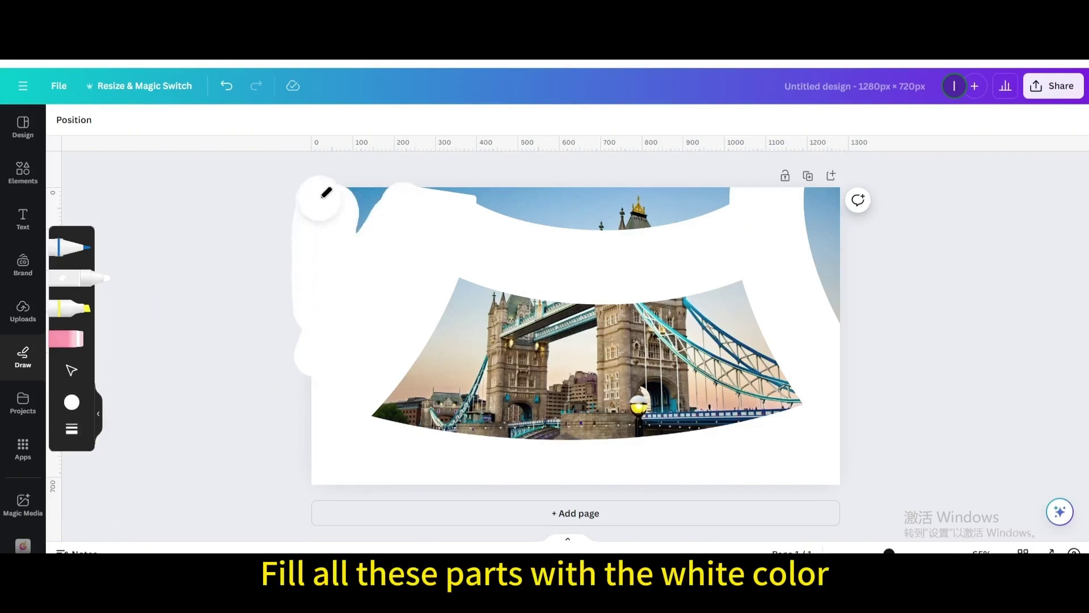
{"action": "left_click_drag", "start_coordinate": [325, 193], "coordinate": [595, 210]}
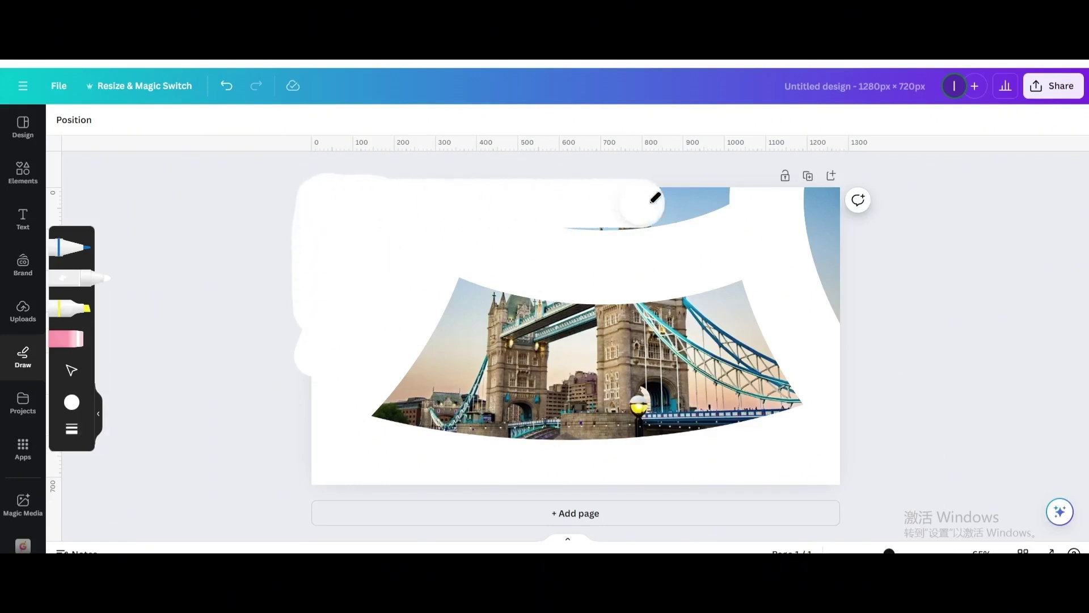
{"action": "mouse_move", "coordinate": [719, 196]}
{"action": "left_mouse_down"}
{"action": "mouse_move", "coordinate": [812, 194]}
{"action": "mouse_move", "coordinate": [838, 299]}
{"action": "left_mouse_up"}
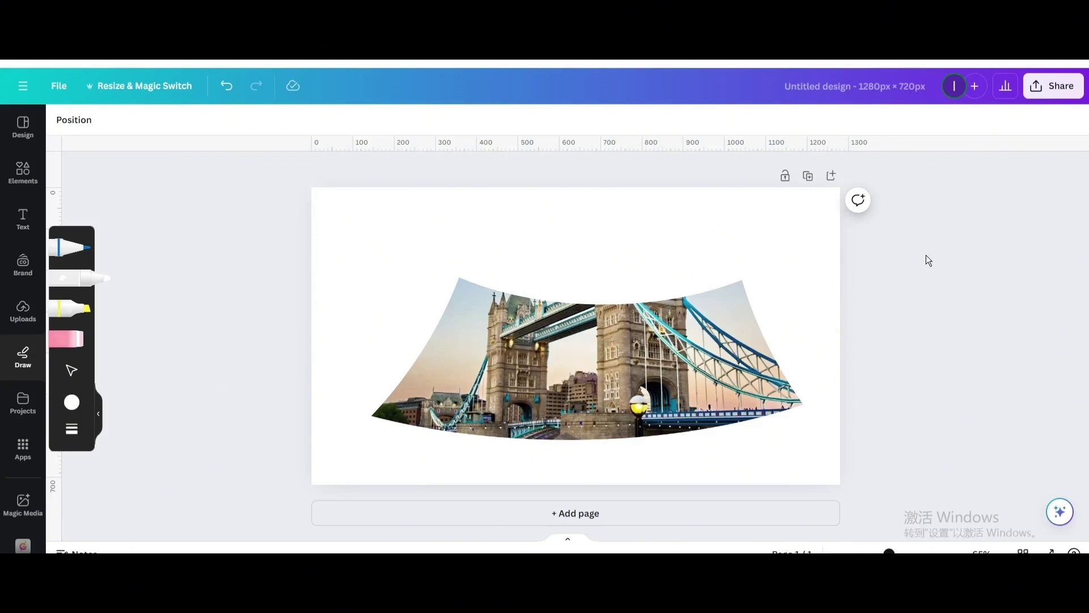
- Download the design as a PNG and drag the file into Canva's uploads
{"action": "left_click", "coordinate": [1062, 86]}
{"action": "left_click", "coordinate": [881, 409]}
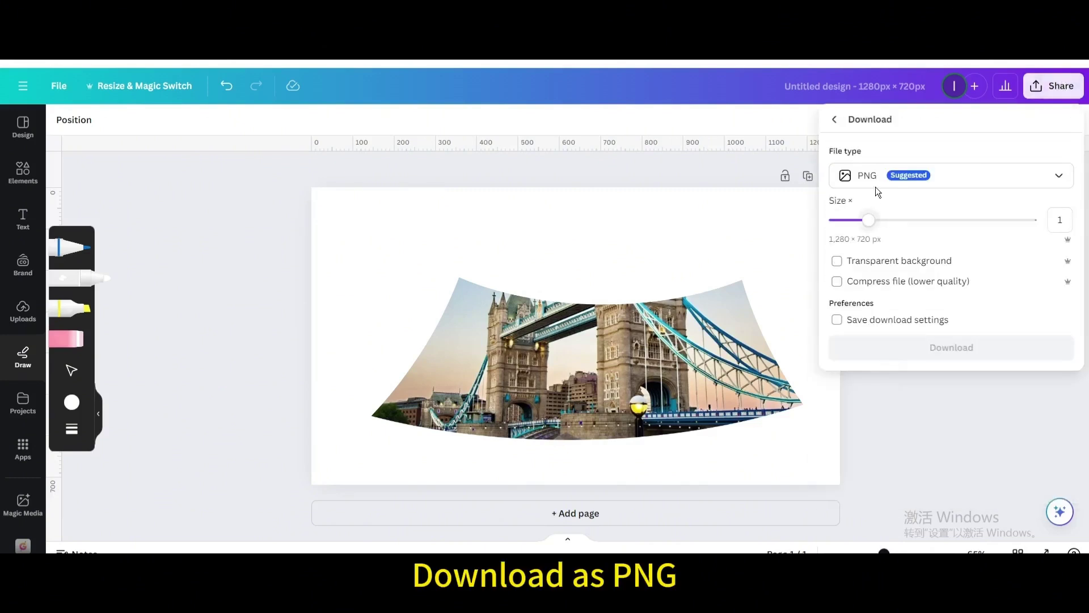
{"action": "left_click", "coordinate": [925, 347]}
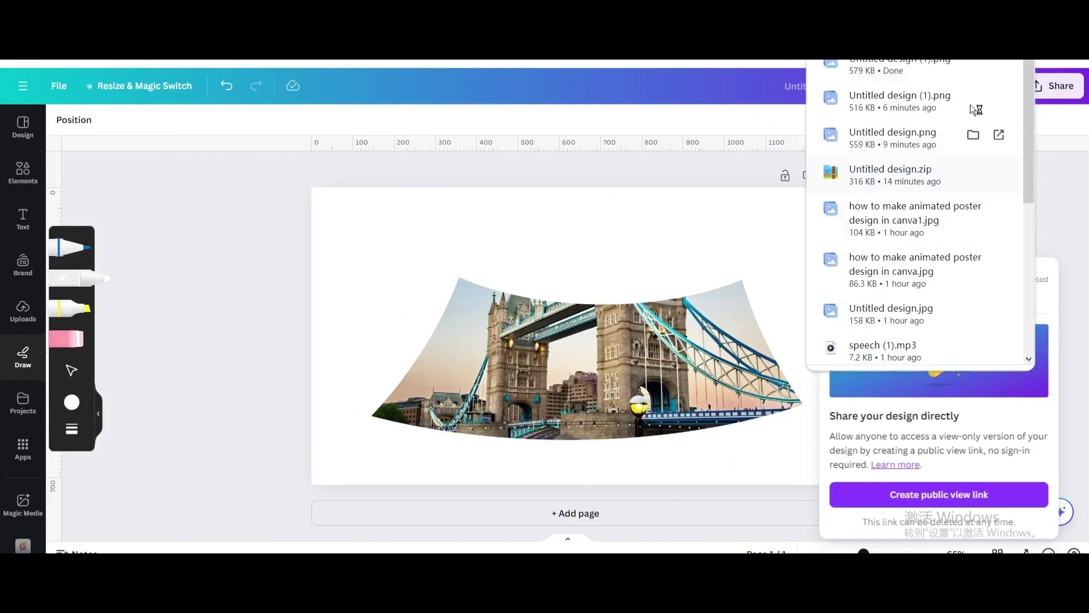
{"action": "left_click_drag", "start_coordinate": [867, 94], "coordinate": [55, 321]}
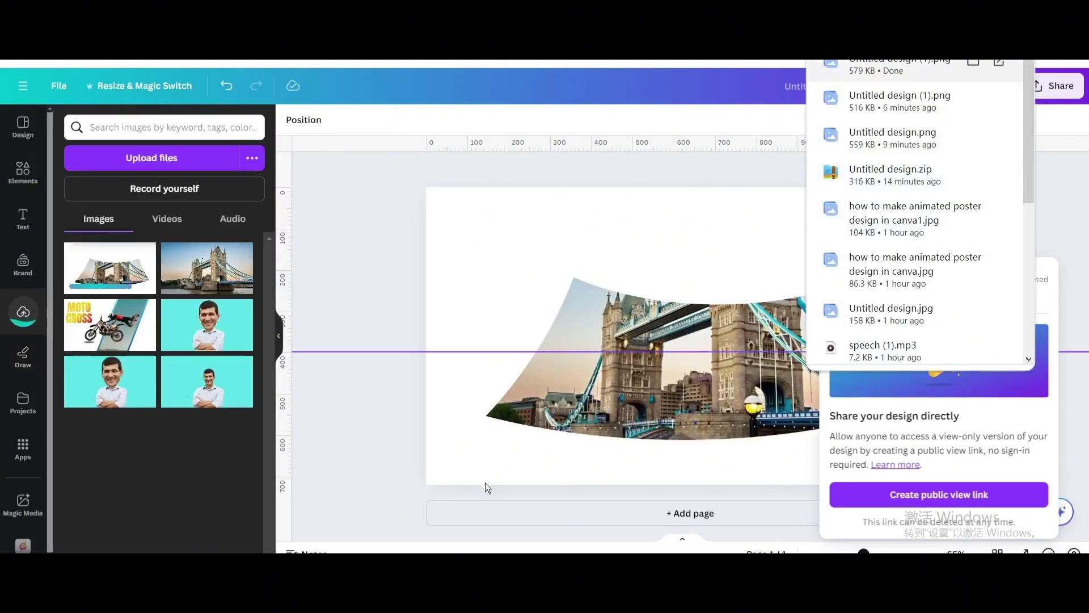
- Add a new page, delete the original bridge page, and make the background turquoise
{"action": "left_click", "coordinate": [677, 514]}
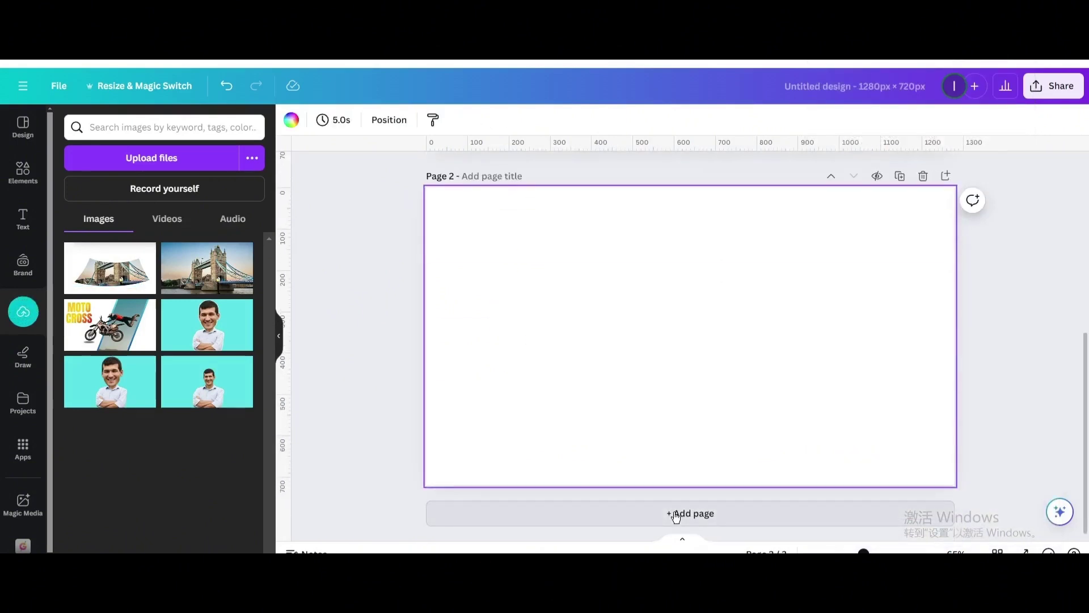
{"action": "scroll", "coordinate": [676, 427], "scroll_direction": "up", "scroll_amount": 5}
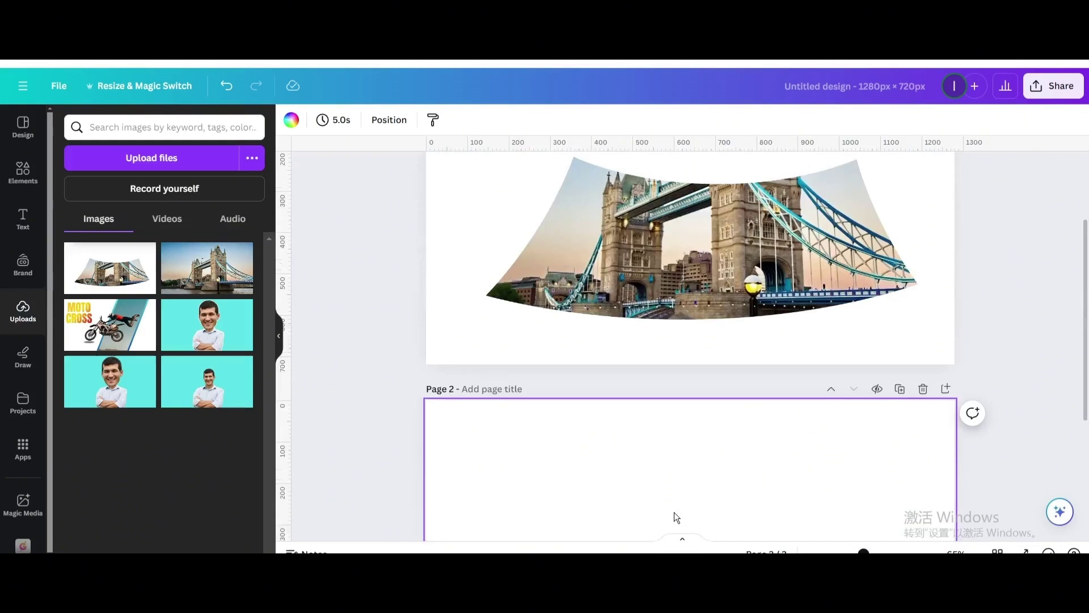
{"action": "scroll", "coordinate": [800, 352], "scroll_direction": "up", "scroll_amount": 3}
{"action": "left_click", "coordinate": [929, 178]}
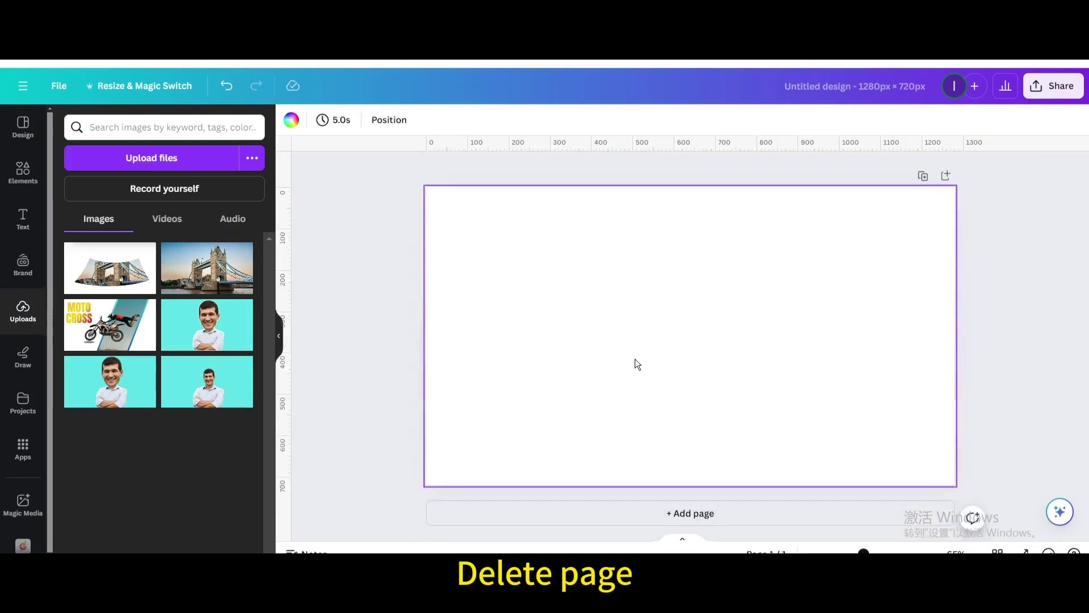
{"action": "left_click", "coordinate": [291, 120]}
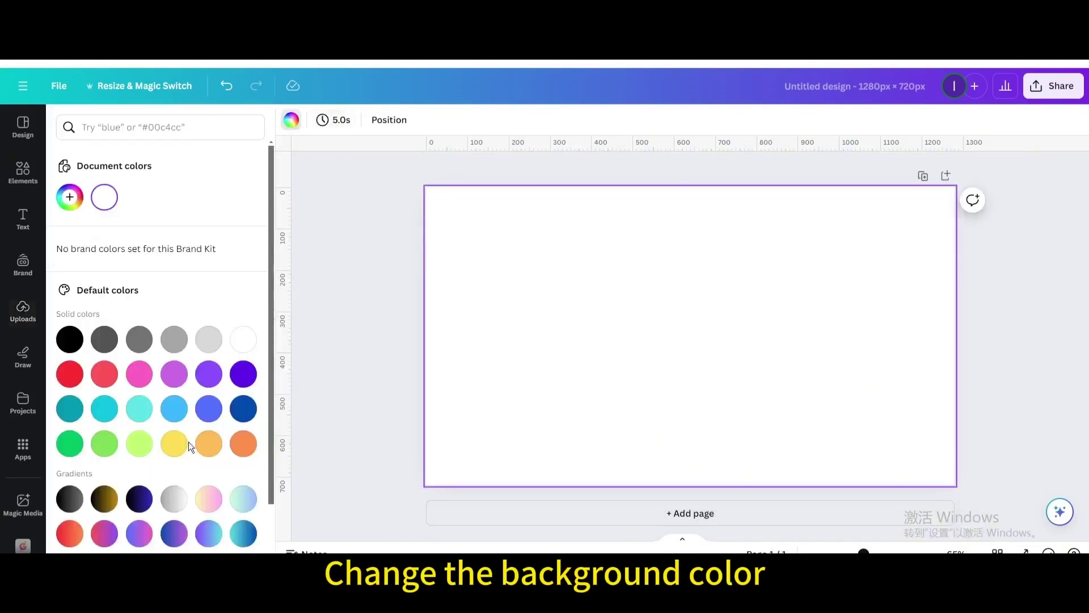
{"action": "left_click", "coordinate": [139, 409]}
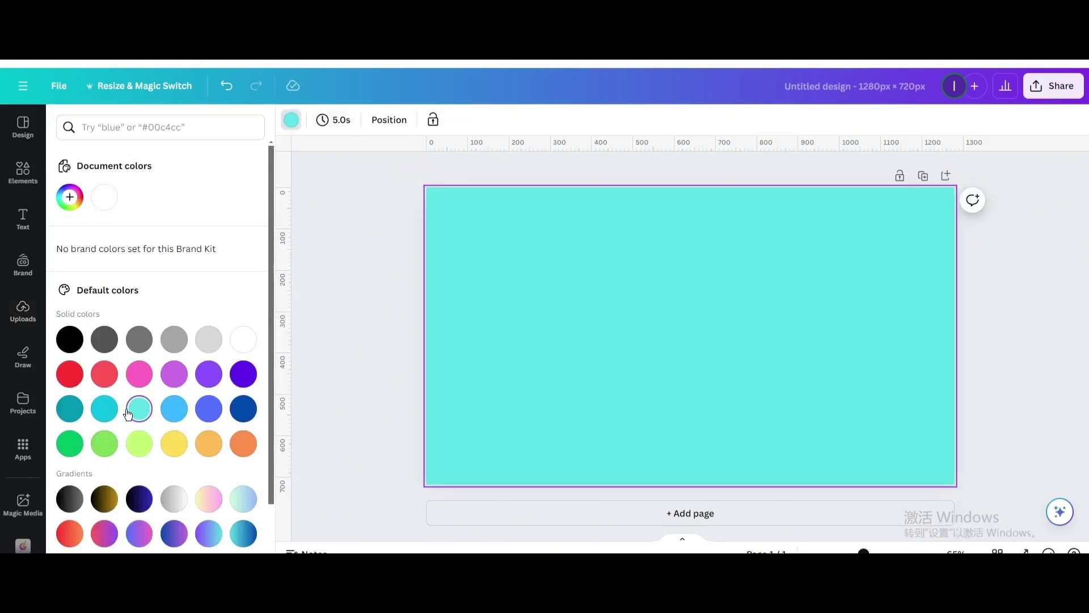
- Add the uploaded curved bridge image and stretch it from the top-left to fill the page
{"action": "left_click", "coordinate": [23, 317]}
{"action": "left_click", "coordinate": [120, 270]}
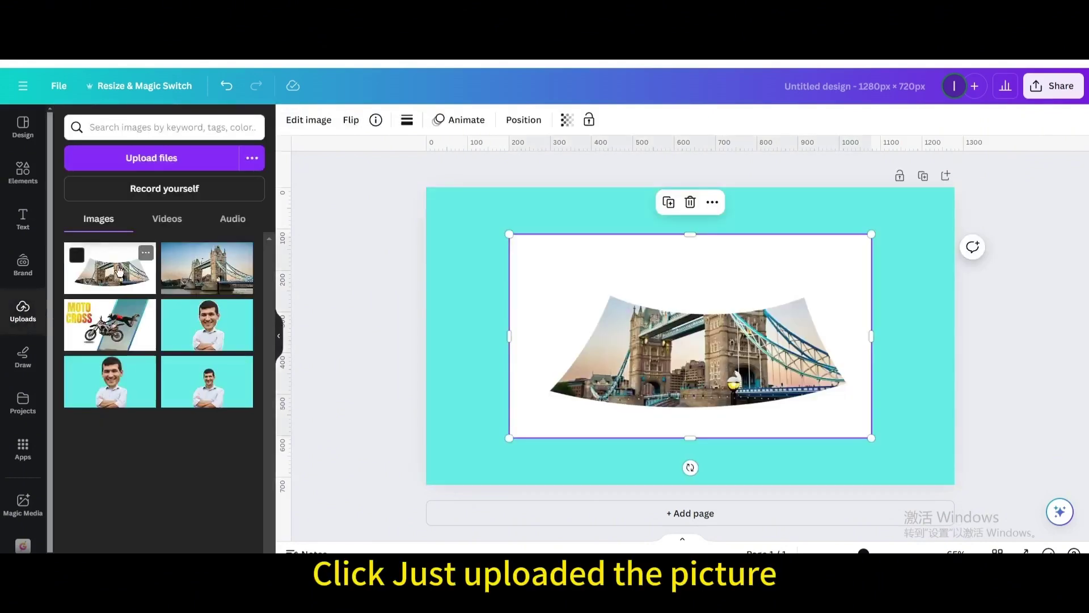
{"action": "left_click_drag", "start_coordinate": [609, 351], "coordinate": [525, 305]}
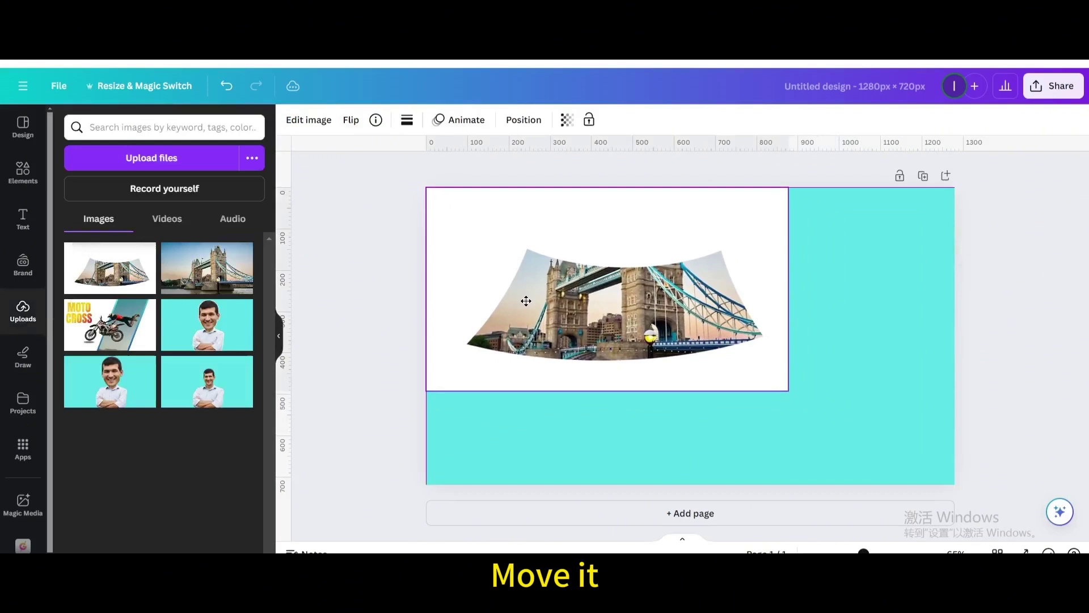
{"action": "left_click_drag", "start_coordinate": [788, 391], "coordinate": [954, 485]}
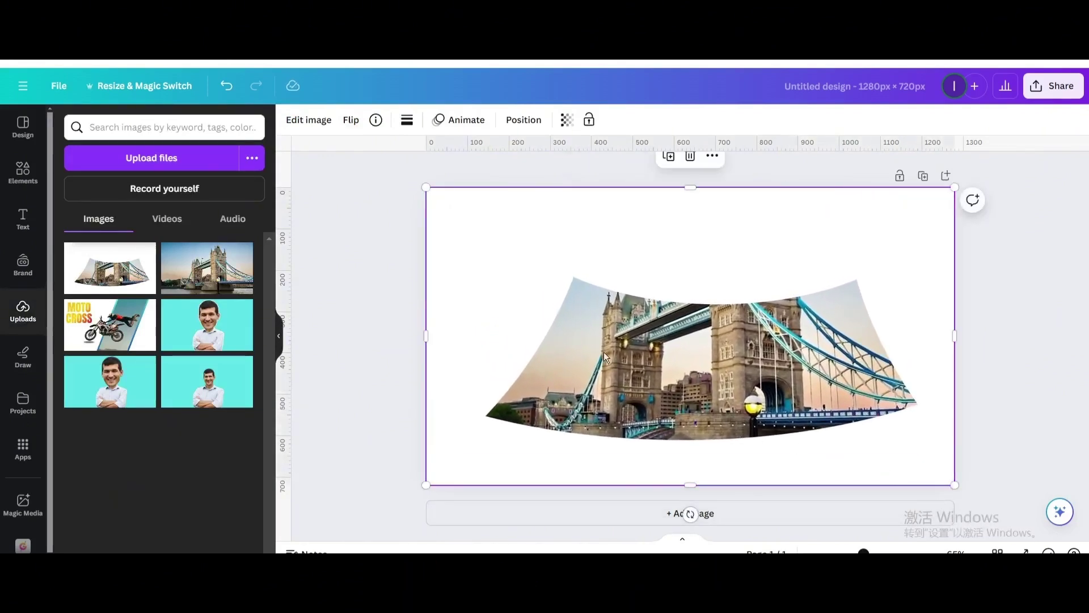
- Brush over the whole curved bridge panel with Magic Grab and grab it
{"action": "left_click", "coordinate": [293, 122]}
{"action": "left_click", "coordinate": [222, 211]}
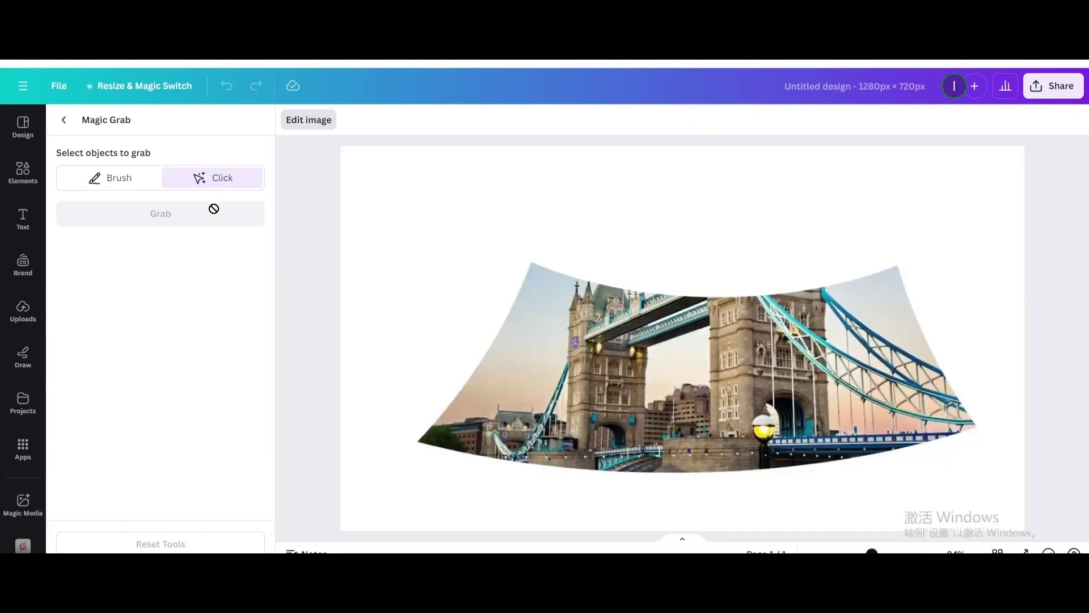
{"action": "left_click", "coordinate": [106, 181]}
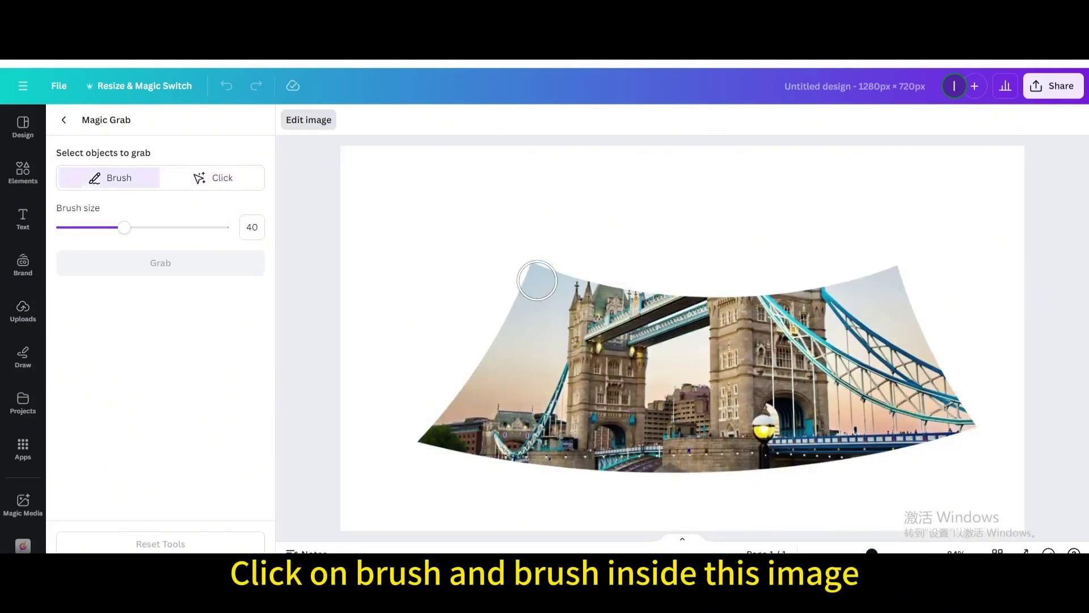
{"action": "left_click_drag", "start_coordinate": [537, 281], "coordinate": [883, 288]}
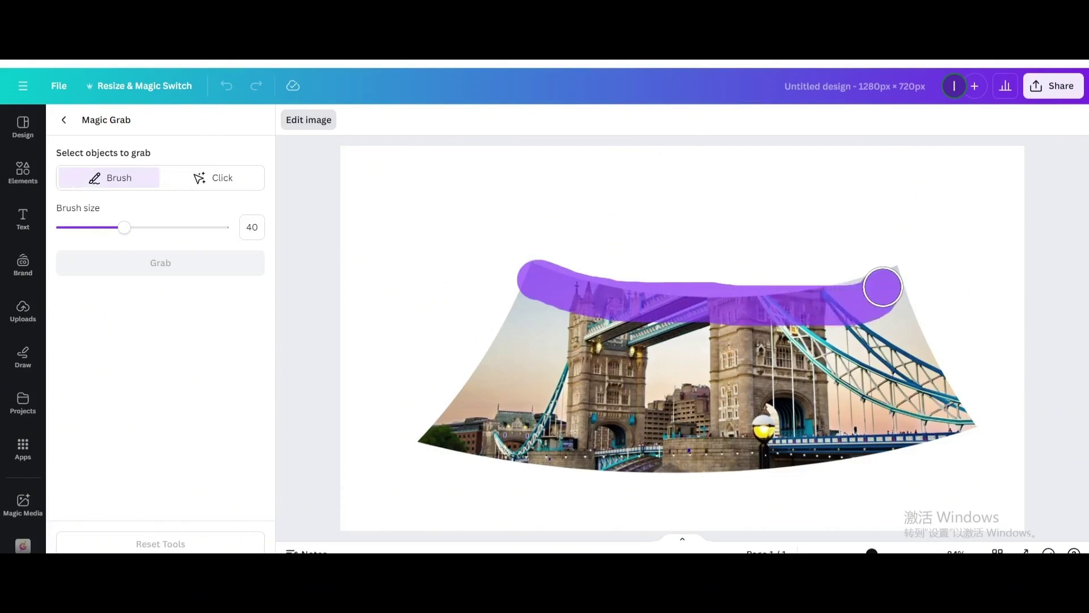
{"action": "mouse_move", "coordinate": [891, 278]}
{"action": "left_mouse_down"}
{"action": "mouse_move", "coordinate": [864, 440]}
{"action": "mouse_move", "coordinate": [724, 447]}
{"action": "left_mouse_up"}
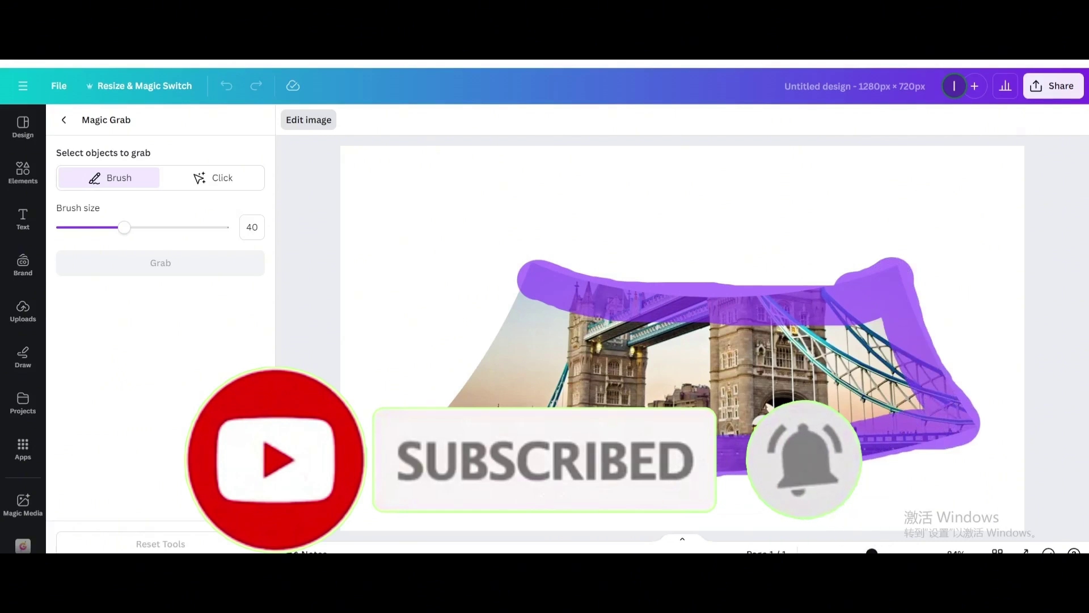
{"action": "mouse_move", "coordinate": [458, 407]}
{"action": "left_mouse_down"}
{"action": "mouse_move", "coordinate": [538, 349]}
{"action": "mouse_move", "coordinate": [547, 357]}
{"action": "left_mouse_up"}
{"action": "mouse_move", "coordinate": [546, 319]}
{"action": "left_mouse_down"}
{"action": "mouse_move", "coordinate": [502, 426]}
{"action": "mouse_move", "coordinate": [708, 428]}
{"action": "mouse_move", "coordinate": [896, 413]}
{"action": "mouse_move", "coordinate": [889, 362]}
{"action": "mouse_move", "coordinate": [860, 405]}
{"action": "mouse_move", "coordinate": [591, 409]}
{"action": "left_mouse_up"}
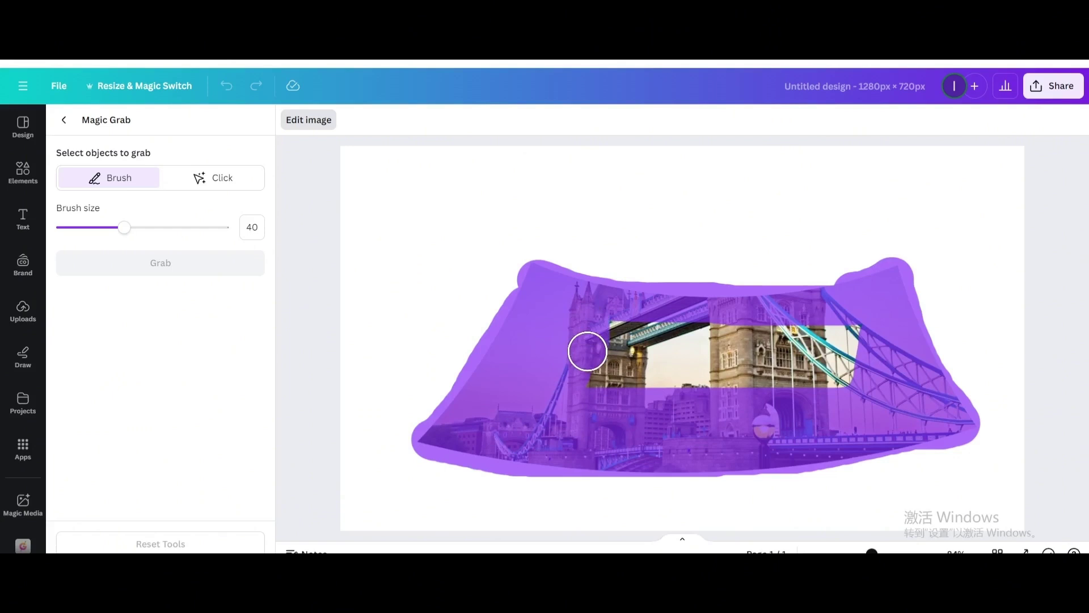
{"action": "mouse_move", "coordinate": [587, 350]}
{"action": "left_mouse_down"}
{"action": "mouse_move", "coordinate": [630, 323]}
{"action": "mouse_move", "coordinate": [847, 336]}
{"action": "mouse_move", "coordinate": [847, 369]}
{"action": "mouse_move", "coordinate": [625, 360]}
{"action": "left_mouse_up"}
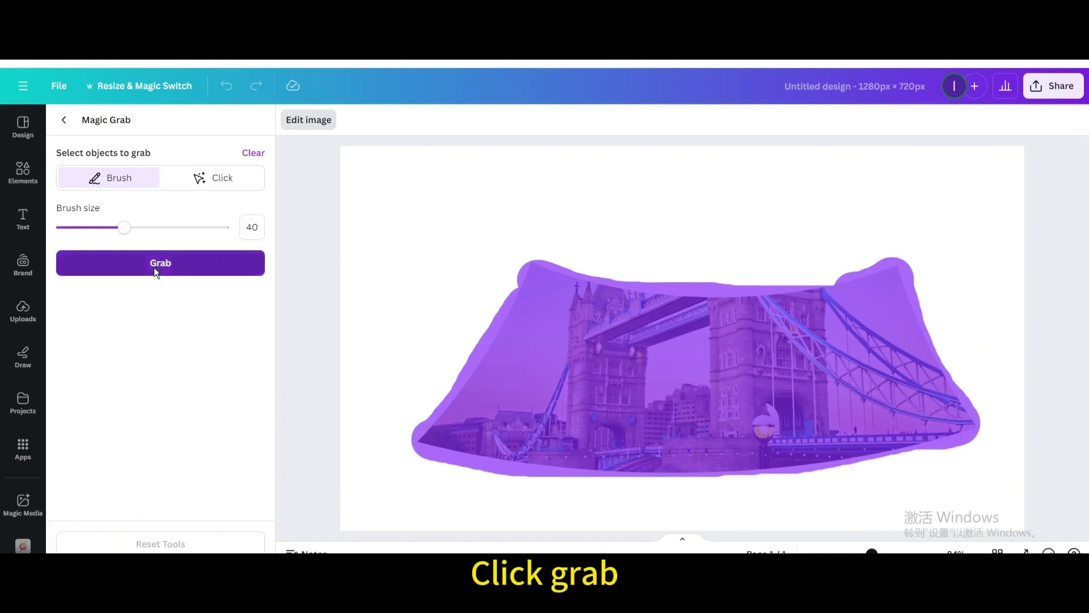
{"action": "left_click", "coordinate": [155, 264]}
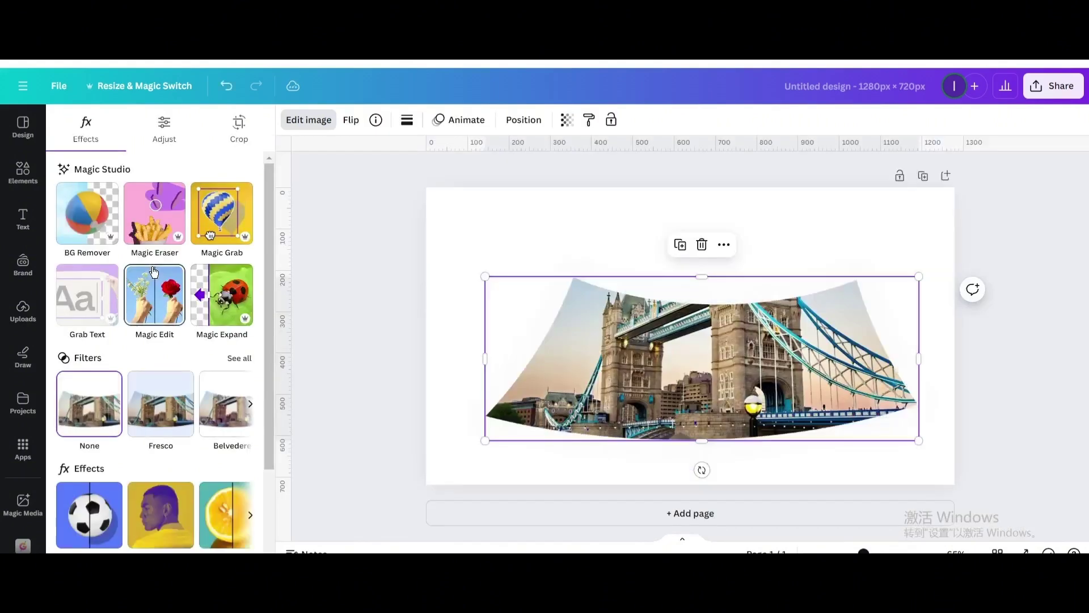
- Delete the white backdrop to reveal the turquoise page
{"action": "left_click", "coordinate": [514, 223]}
{"action": "left_click", "coordinate": [690, 156]}
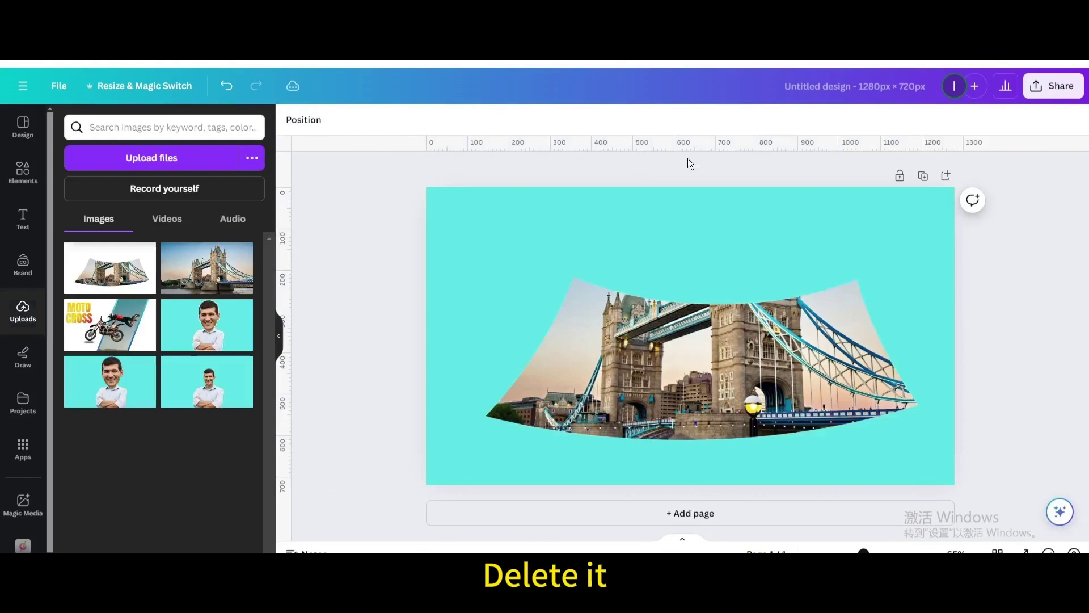
{"action": "left_click", "coordinate": [684, 365]}
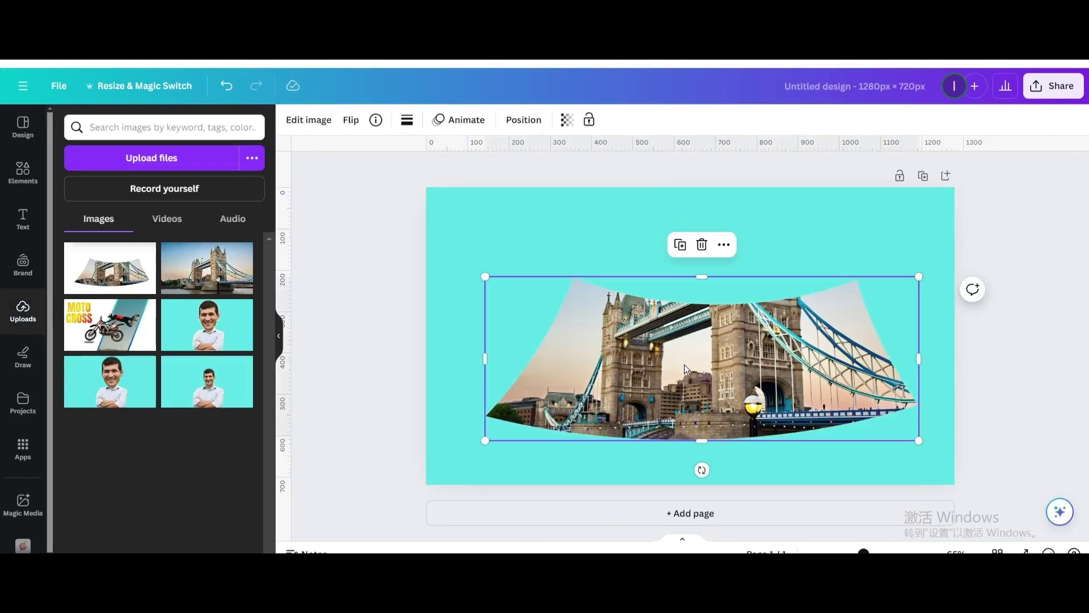
- Give the bridge panel a white (FFFFFF) Outline shadow effect
{"action": "left_click", "coordinate": [309, 120]}
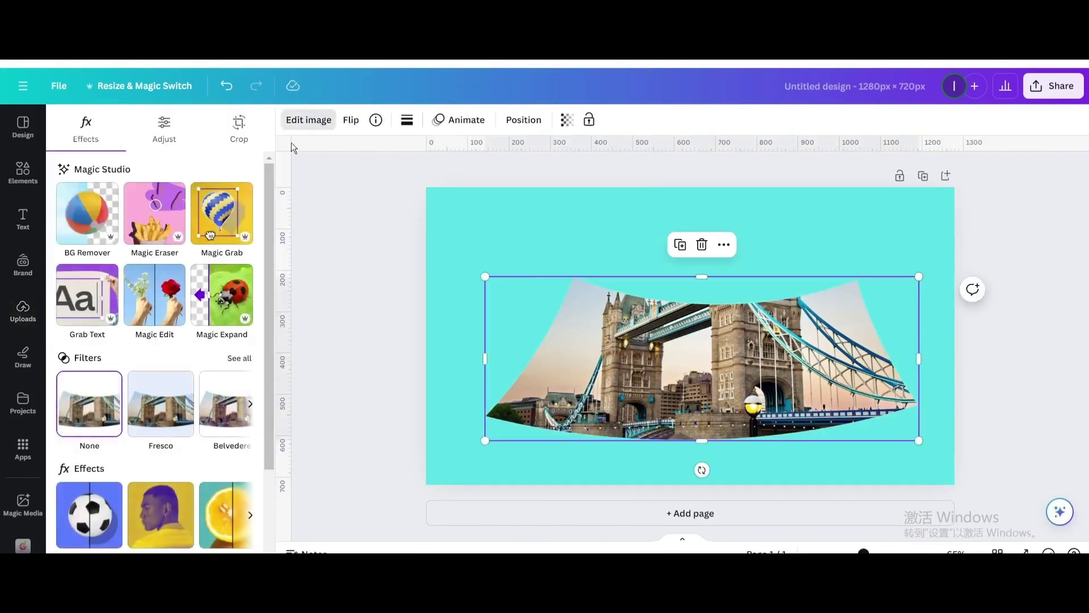
{"action": "left_click", "coordinate": [95, 505]}
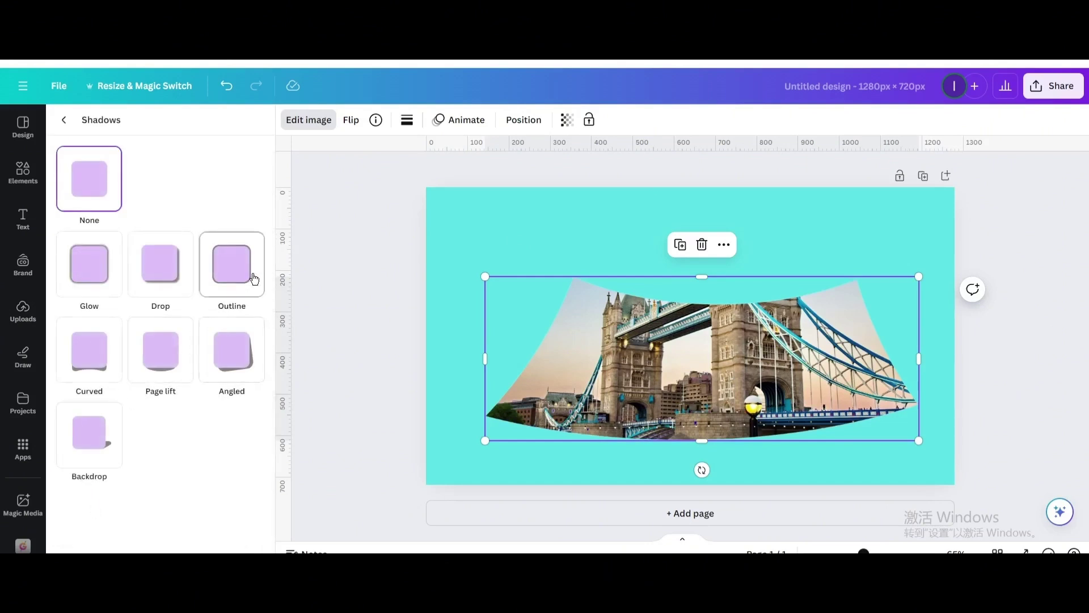
{"action": "left_click", "coordinate": [222, 260]}
{"action": "scroll", "coordinate": [253, 341], "scroll_direction": "down", "scroll_amount": 1}
{"action": "left_click", "coordinate": [243, 497]}
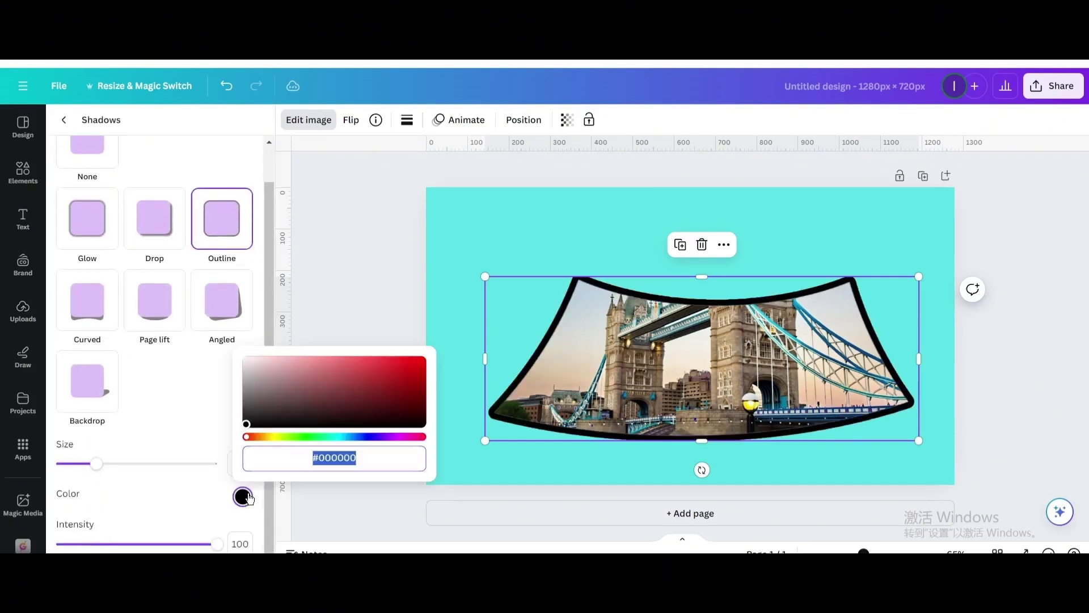
{"action": "type", "text": "FFFFFF"}
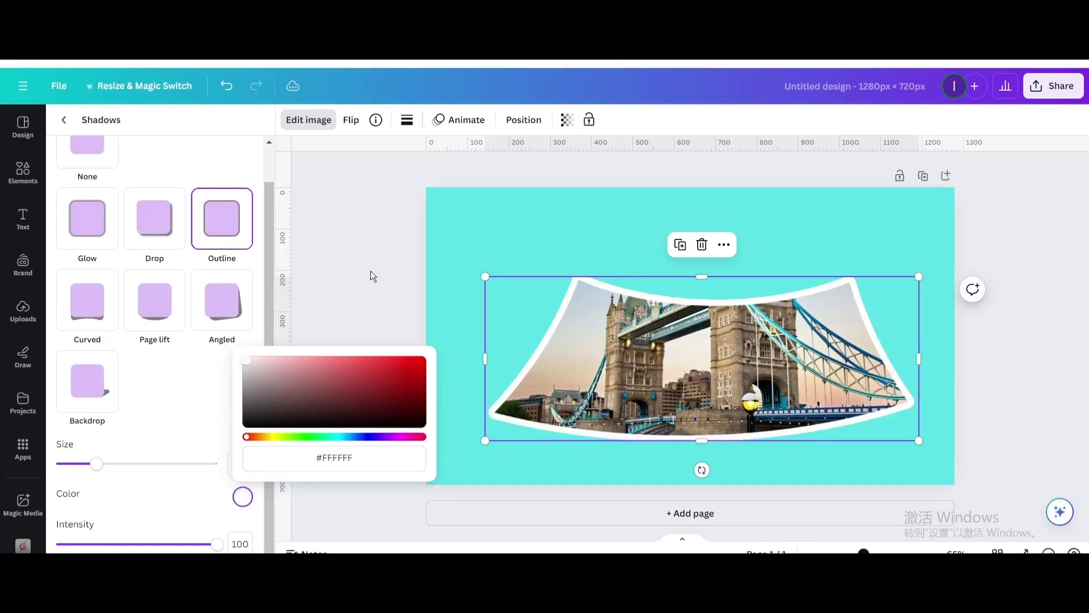
{"action": "left_click", "coordinate": [381, 250]}
{"action": "left_click", "coordinate": [470, 228]}
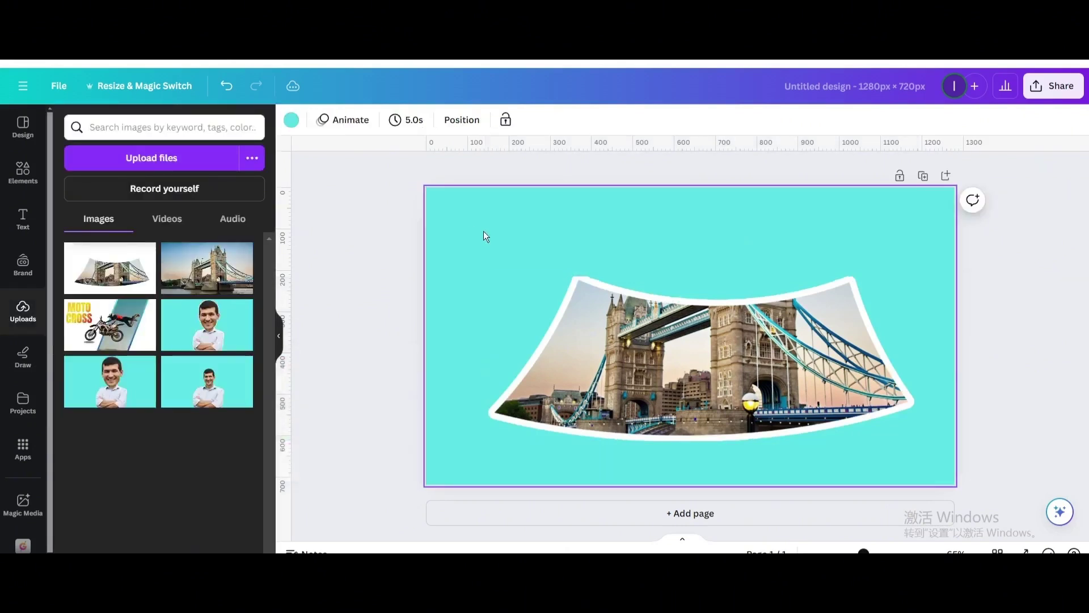
- Download the outlined bridge panel as a PNG with a transparent background
{"action": "left_click", "coordinate": [1055, 86]}
{"action": "left_click", "coordinate": [914, 410]}
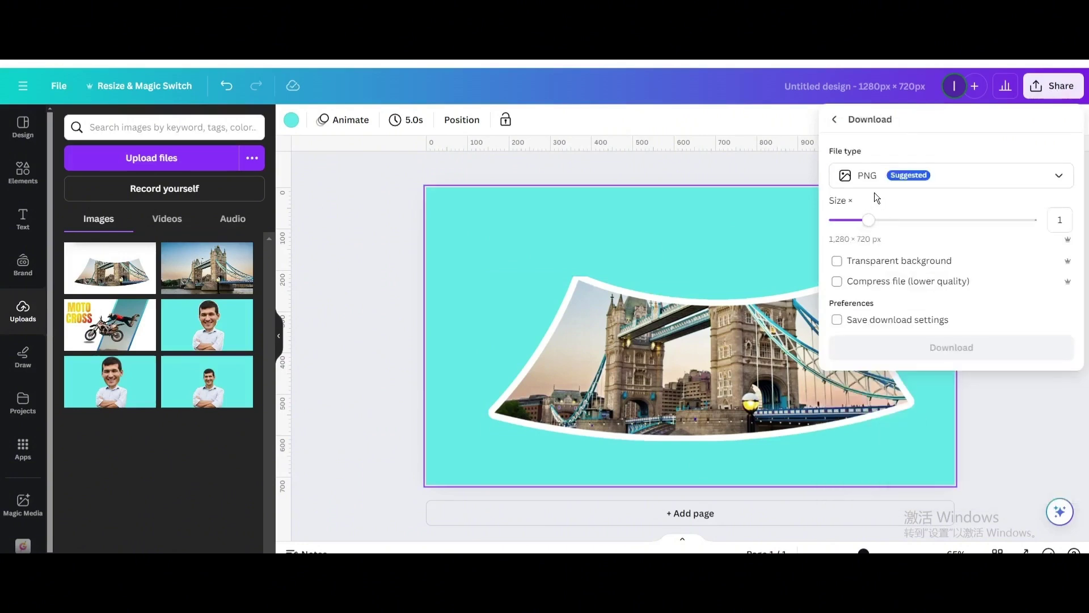
{"action": "left_click", "coordinate": [836, 261]}
{"action": "left_click", "coordinate": [945, 347]}
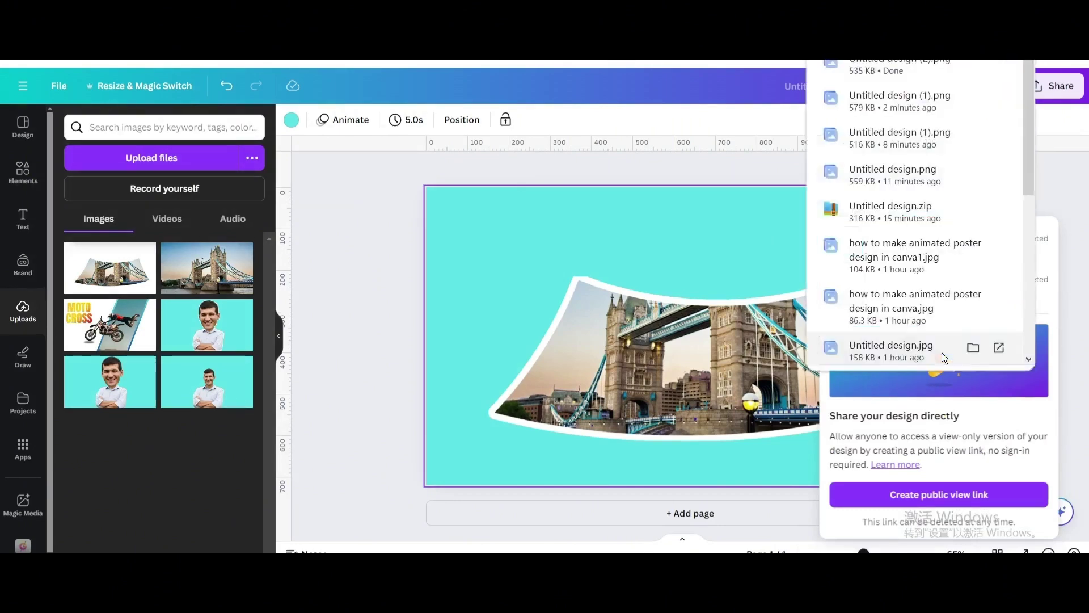
- Upload the downloaded PNG and delete the old bridge panel from the page
{"action": "left_click_drag", "start_coordinate": [943, 352], "coordinate": [207, 312]}
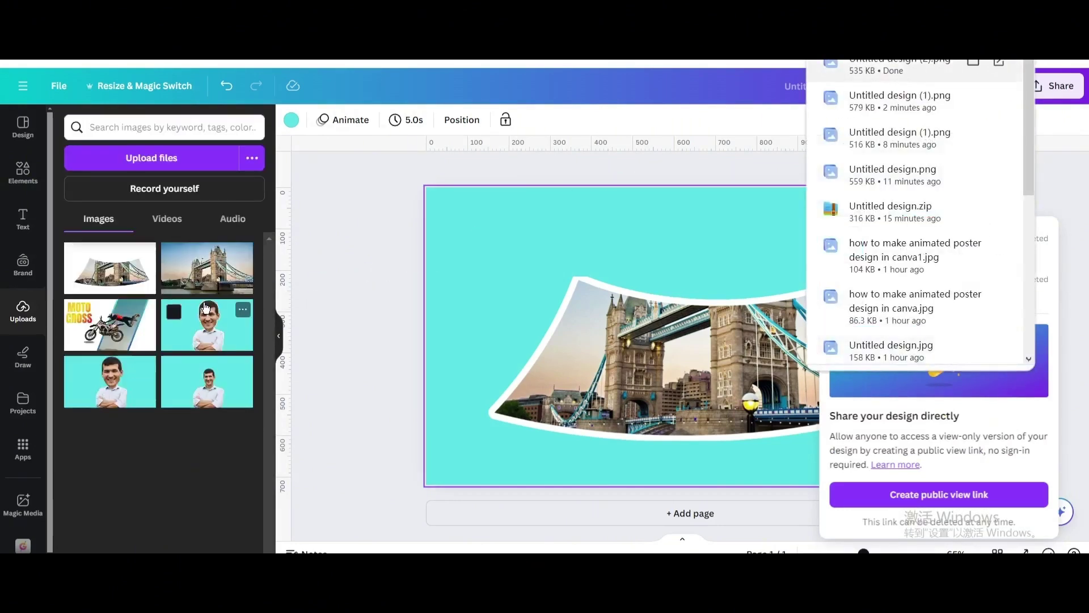
{"action": "left_click", "coordinate": [627, 326]}
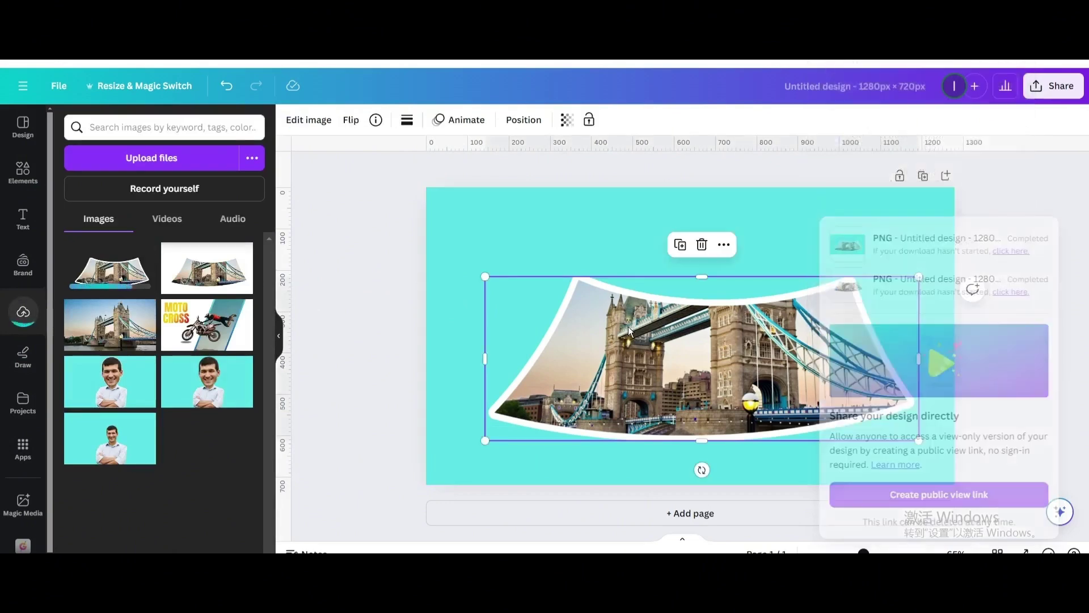
{"action": "left_click", "coordinate": [703, 246]}
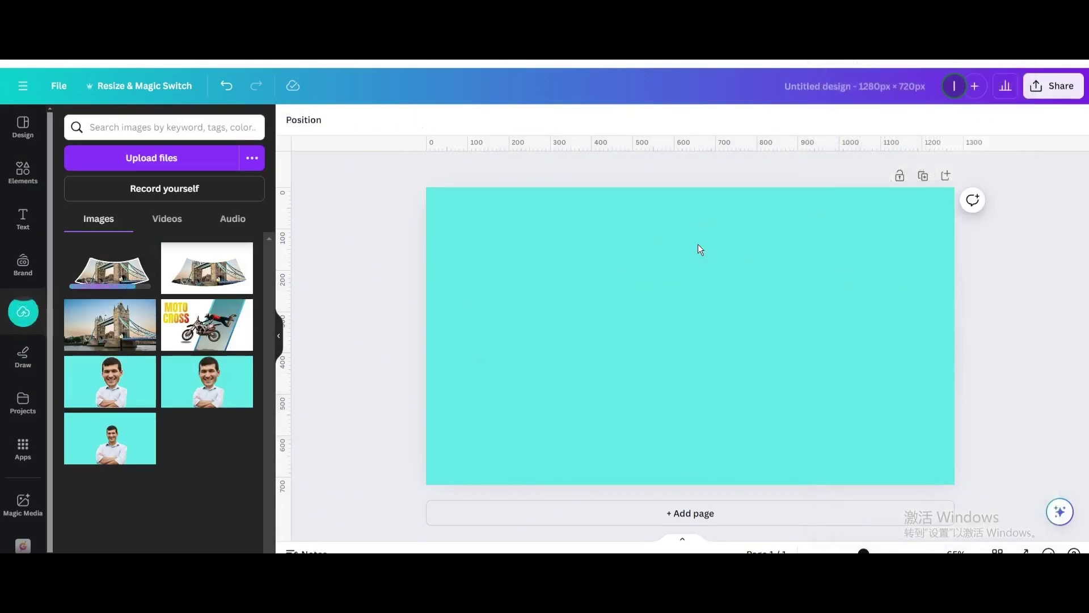
- Add the curved bridge panel upload to the page and enlarge it
{"action": "left_click", "coordinate": [111, 267]}
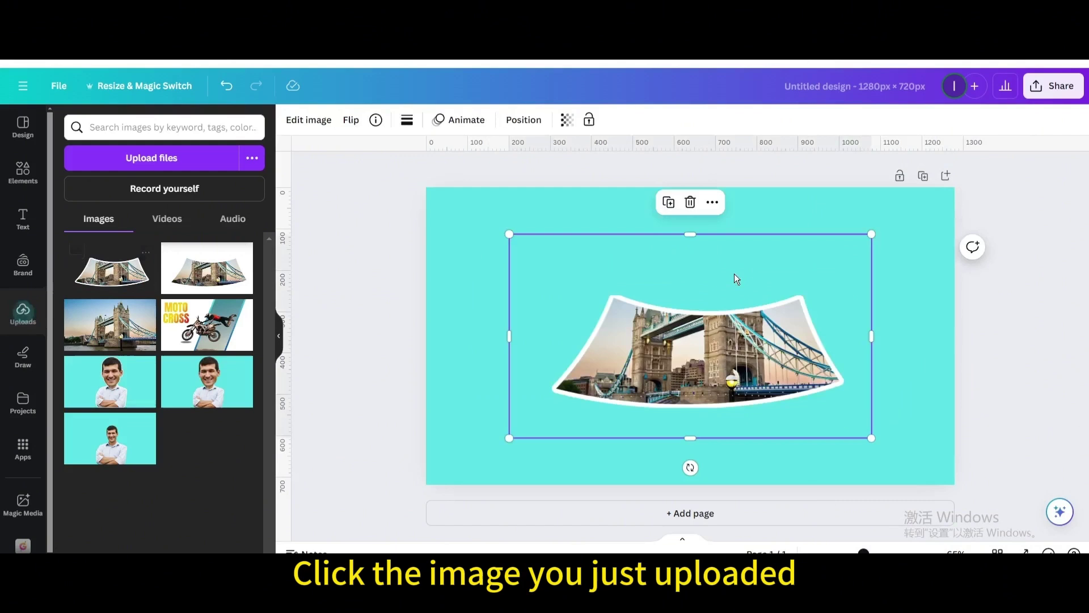
{"action": "left_click_drag", "start_coordinate": [687, 300], "coordinate": [595, 239]}
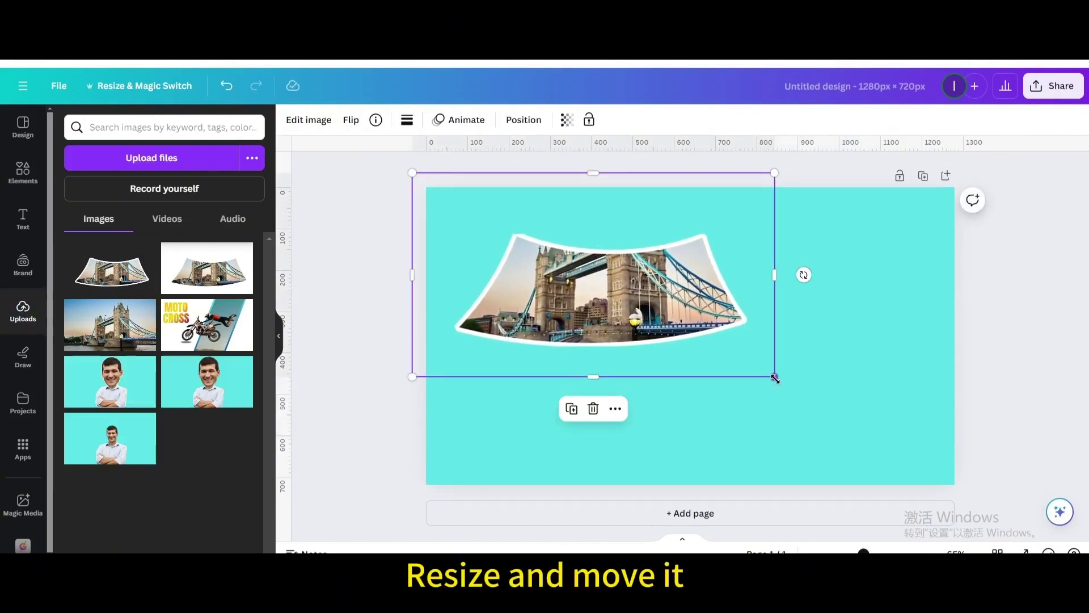
{"action": "left_click_drag", "start_coordinate": [774, 376], "coordinate": [1021, 515]}
{"action": "left_click_drag", "start_coordinate": [823, 462], "coordinate": [771, 438]}
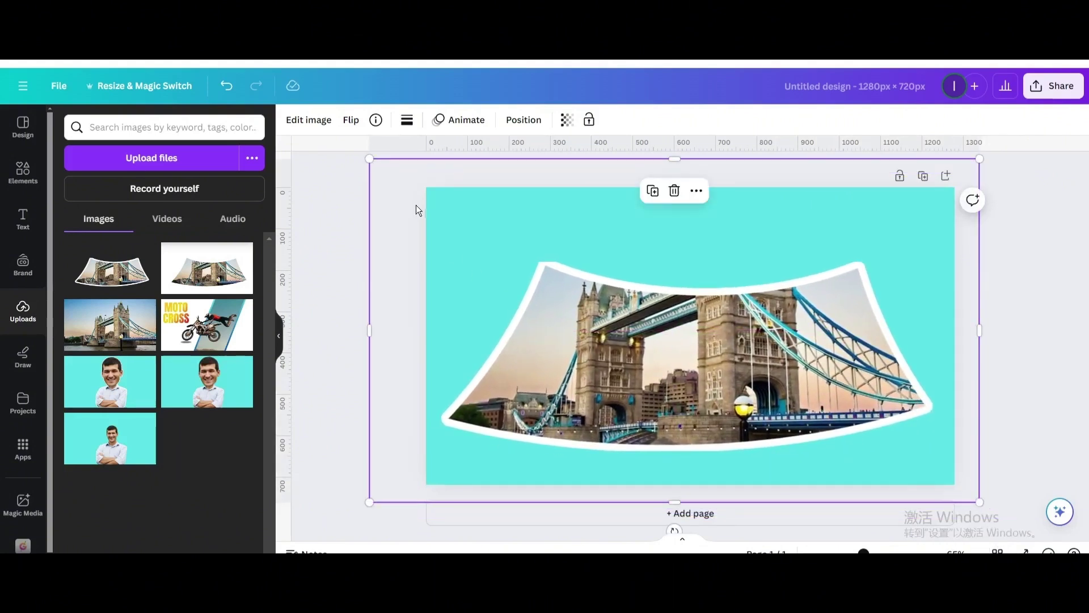
- Give the panel a Curved shadow with Curve 100 and Distance 0
{"action": "left_click", "coordinate": [308, 119]}
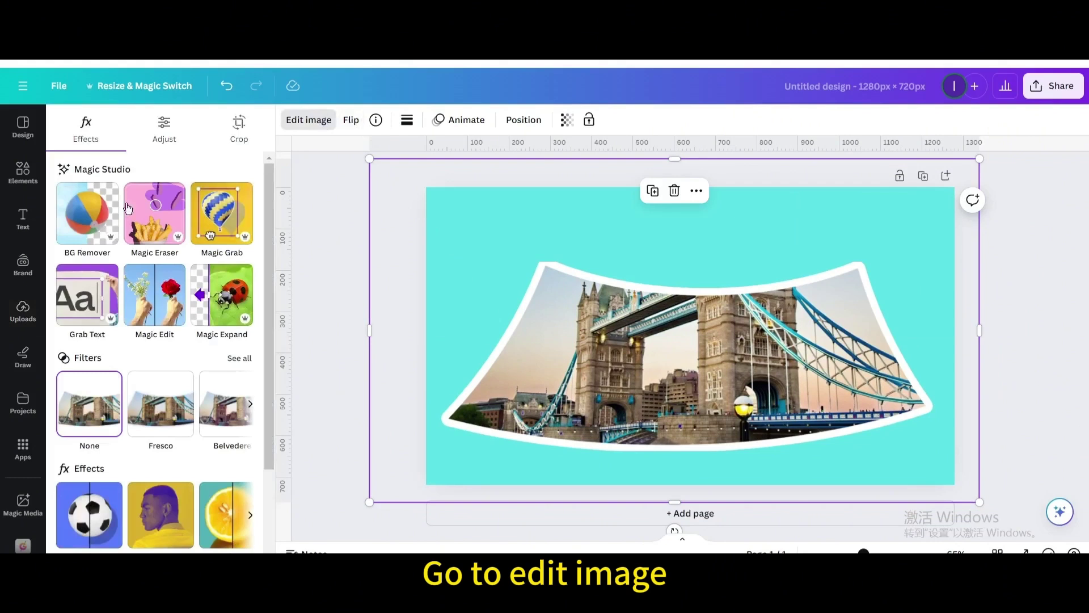
{"action": "left_click", "coordinate": [90, 514]}
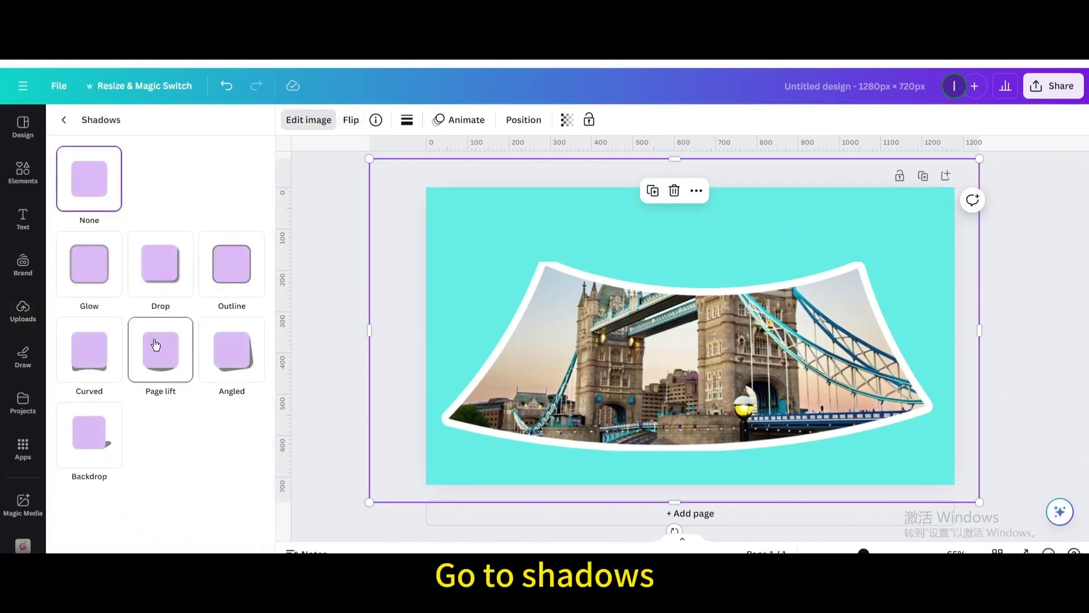
{"action": "left_click", "coordinate": [86, 367]}
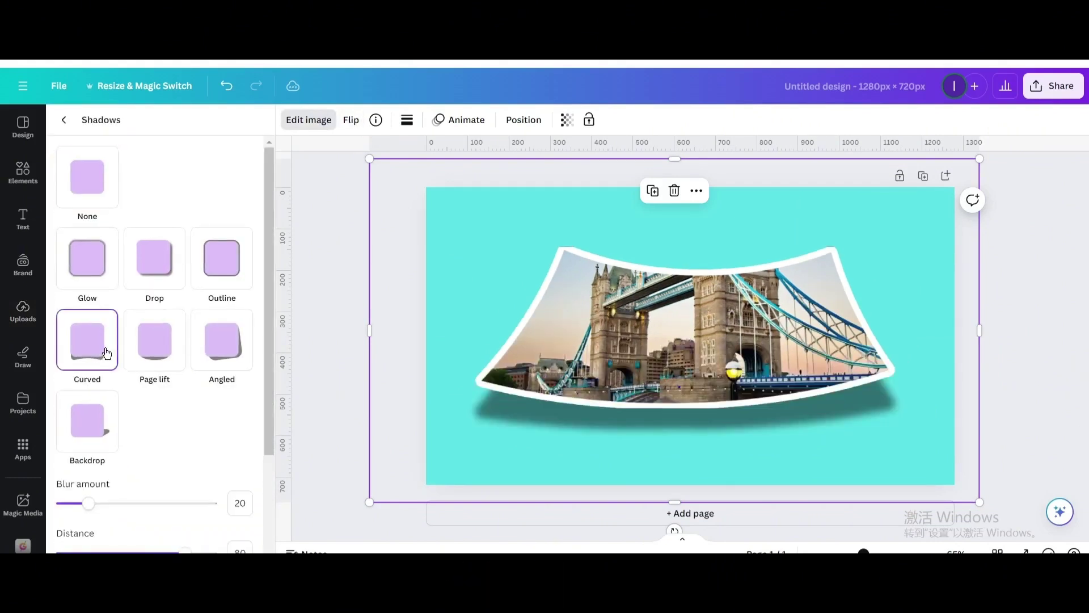
{"action": "scroll", "coordinate": [100, 354], "scroll_direction": "down", "scroll_amount": 3}
{"action": "left_click_drag", "start_coordinate": [137, 464], "coordinate": [218, 463]}
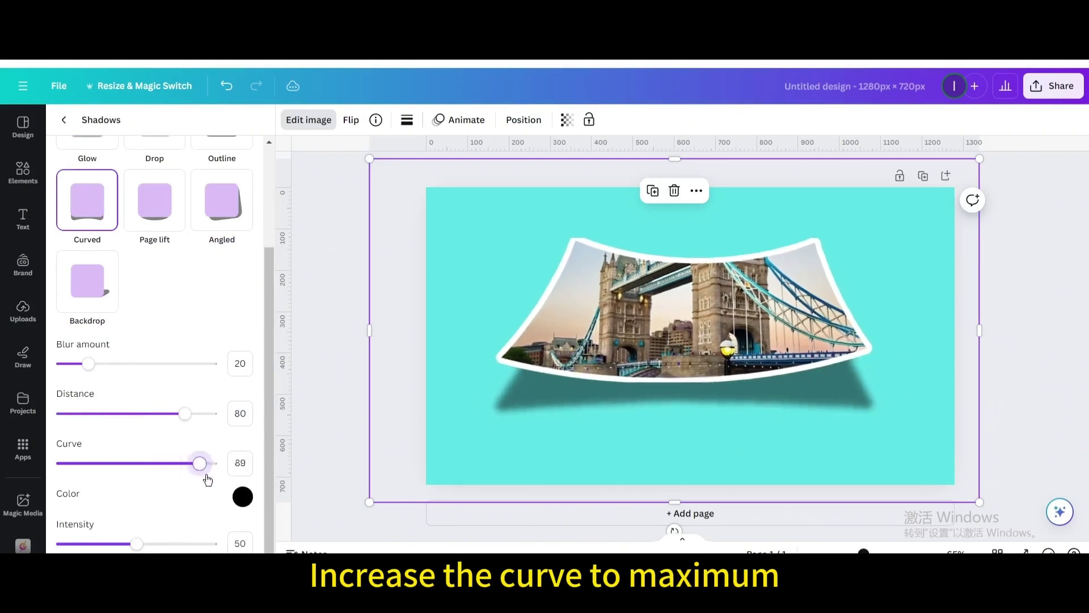
{"action": "left_click_drag", "start_coordinate": [183, 414], "coordinate": [56, 414]}
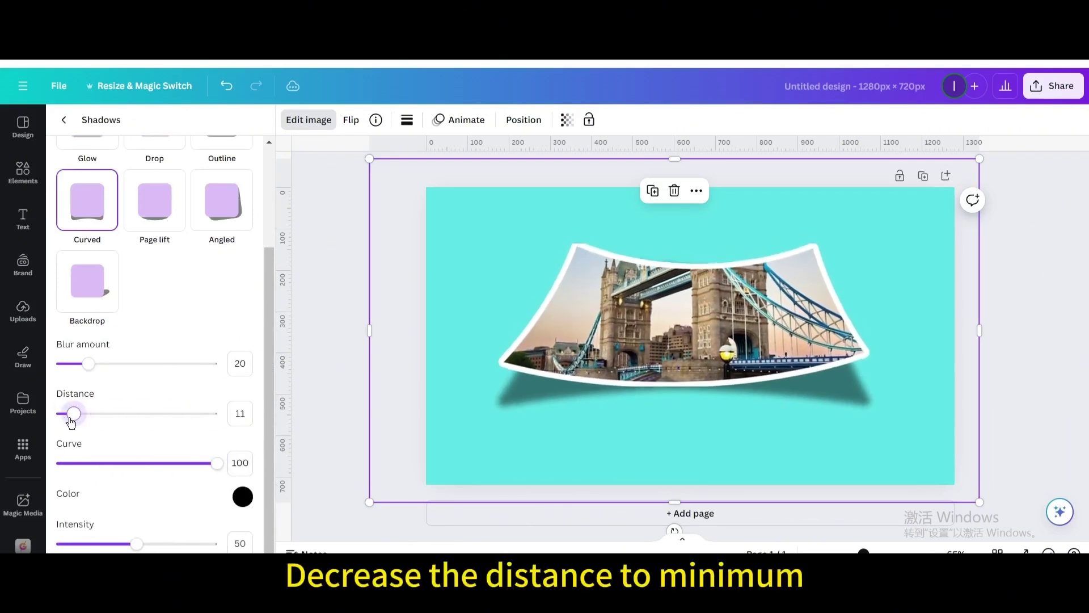
- Enlarge the shadowed panel slightly and move it lower and right into place
{"action": "left_click_drag", "start_coordinate": [672, 327], "coordinate": [673, 373]}
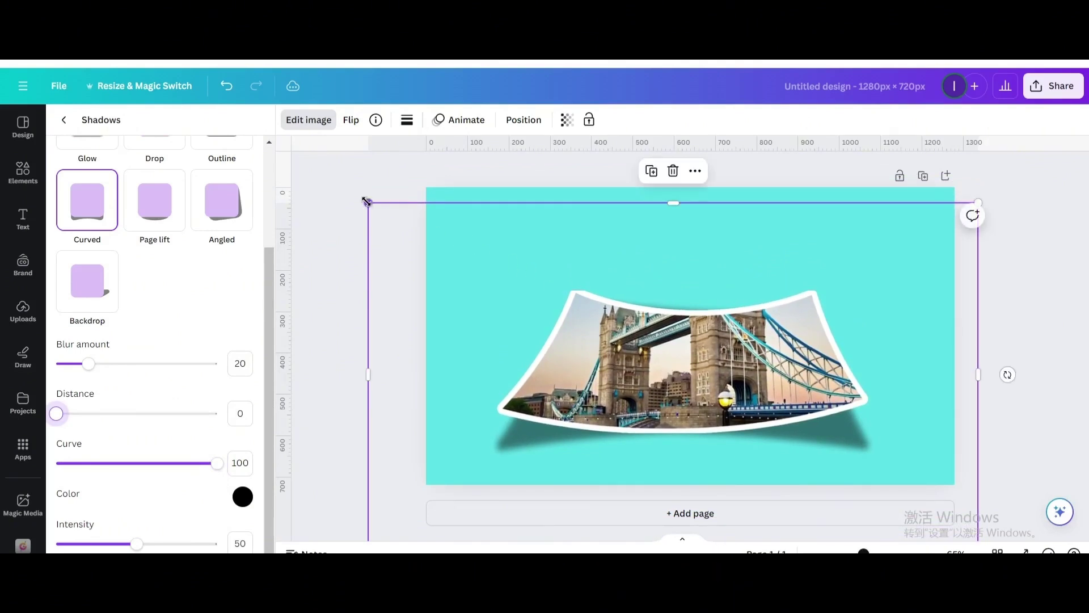
{"action": "left_click_drag", "start_coordinate": [369, 205], "coordinate": [305, 182]}
{"action": "left_click_drag", "start_coordinate": [708, 302], "coordinate": [749, 325]}
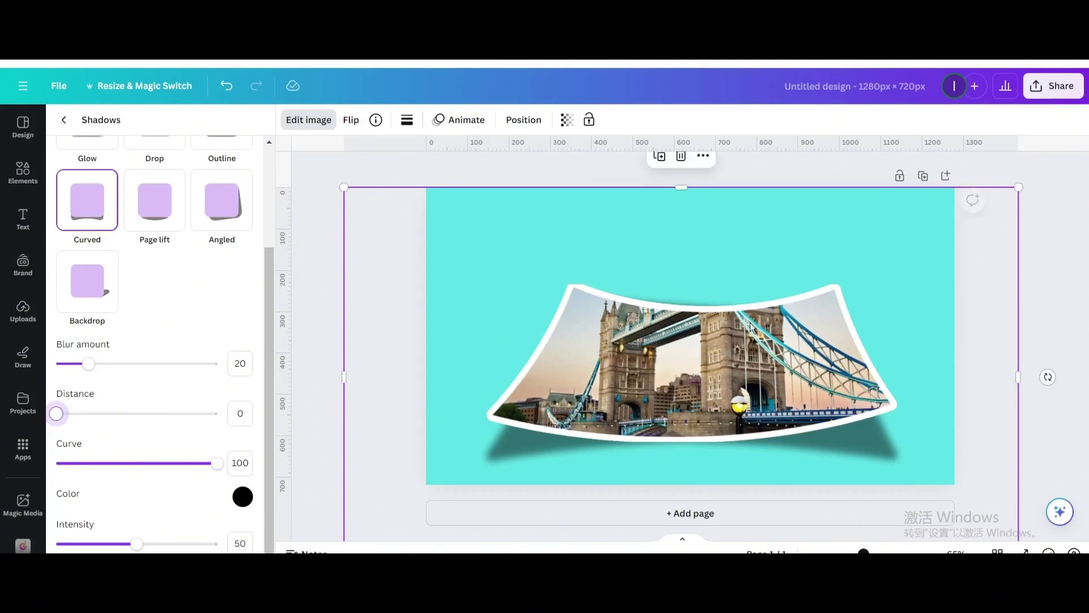
{"action": "left_click", "coordinate": [22, 315]}
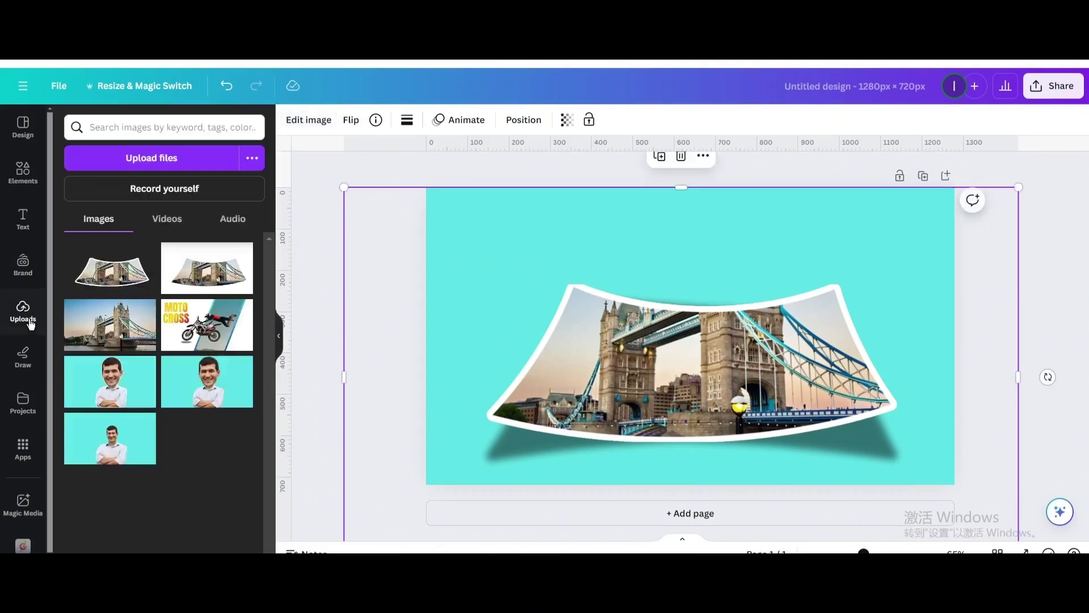
- Add the original Tower Bridge photo and lower its transparency to see through it
{"action": "left_click", "coordinate": [109, 324]}
{"action": "left_click", "coordinate": [566, 120]}
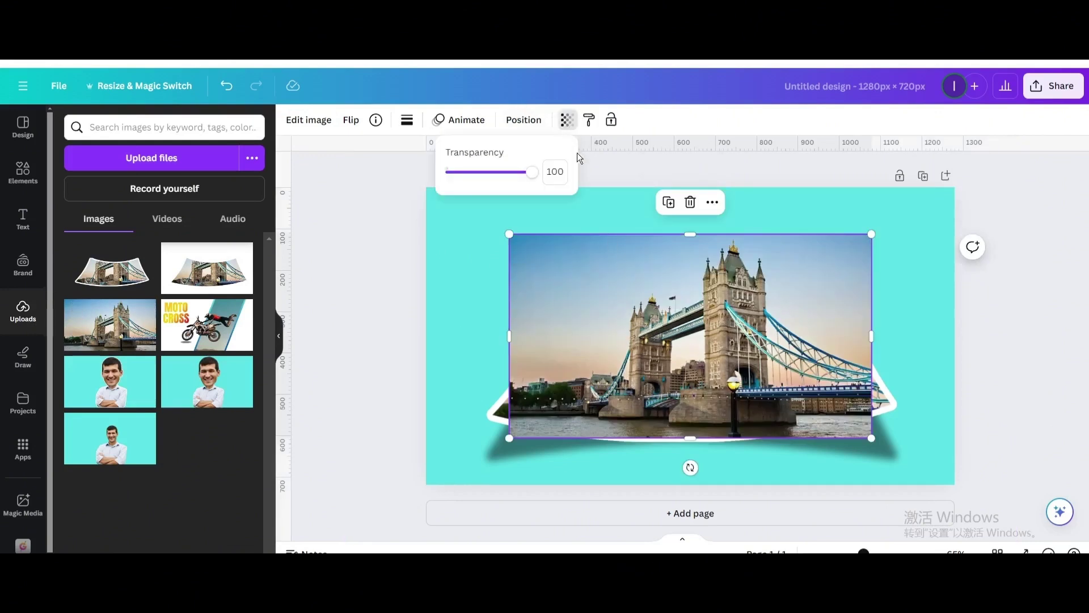
{"action": "left_click_drag", "start_coordinate": [532, 171], "coordinate": [488, 173]}
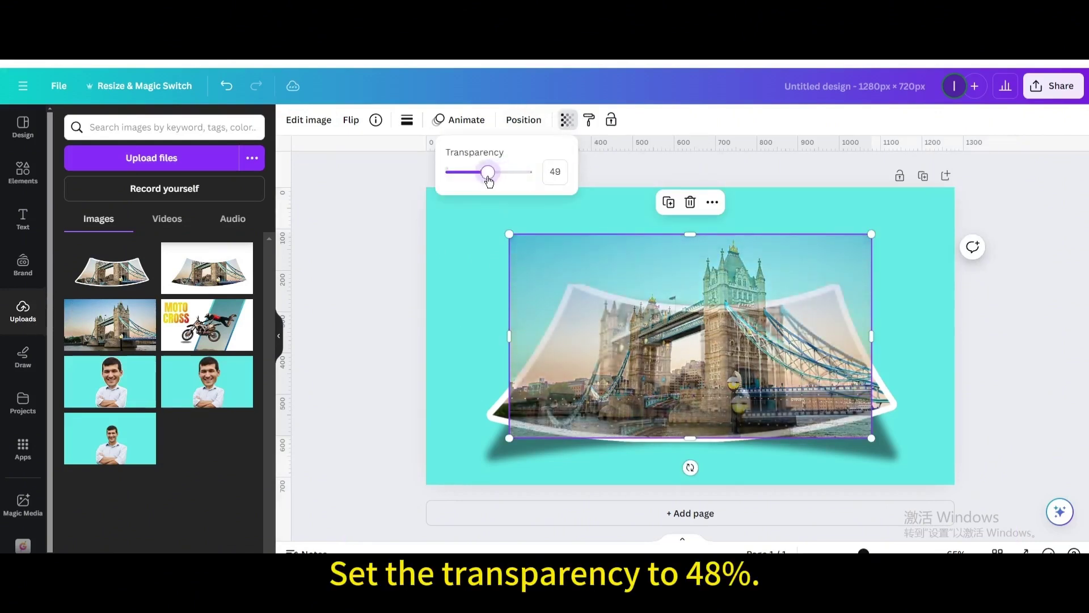
{"action": "left_click", "coordinate": [697, 303]}
- Resize and align the see-through photo so its bridge matches the panel's bridge
{"action": "left_click_drag", "start_coordinate": [870, 234], "coordinate": [927, 214]}
{"action": "mouse_move", "coordinate": [792, 324]}
{"action": "left_mouse_down"}
{"action": "mouse_move", "coordinate": [810, 317]}
{"action": "mouse_move", "coordinate": [801, 323]}
{"action": "left_mouse_up"}
{"action": "mouse_move", "coordinate": [883, 218]}
{"action": "left_mouse_down"}
{"action": "mouse_move", "coordinate": [910, 225]}
{"action": "mouse_move", "coordinate": [902, 219]}
{"action": "left_mouse_up"}
{"action": "left_click_drag", "start_coordinate": [680, 332], "coordinate": [676, 337]}
{"action": "left_click_drag", "start_coordinate": [896, 211], "coordinate": [903, 210]}
{"action": "left_click_drag", "start_coordinate": [731, 303], "coordinate": [741, 295]}
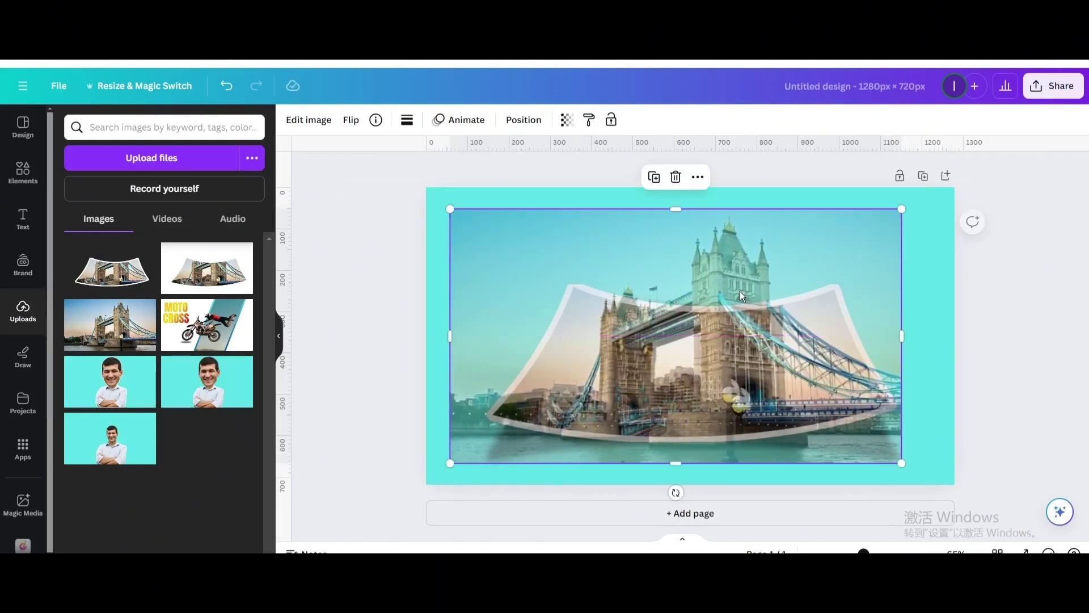
{"action": "left_click_drag", "start_coordinate": [899, 210], "coordinate": [918, 208]}
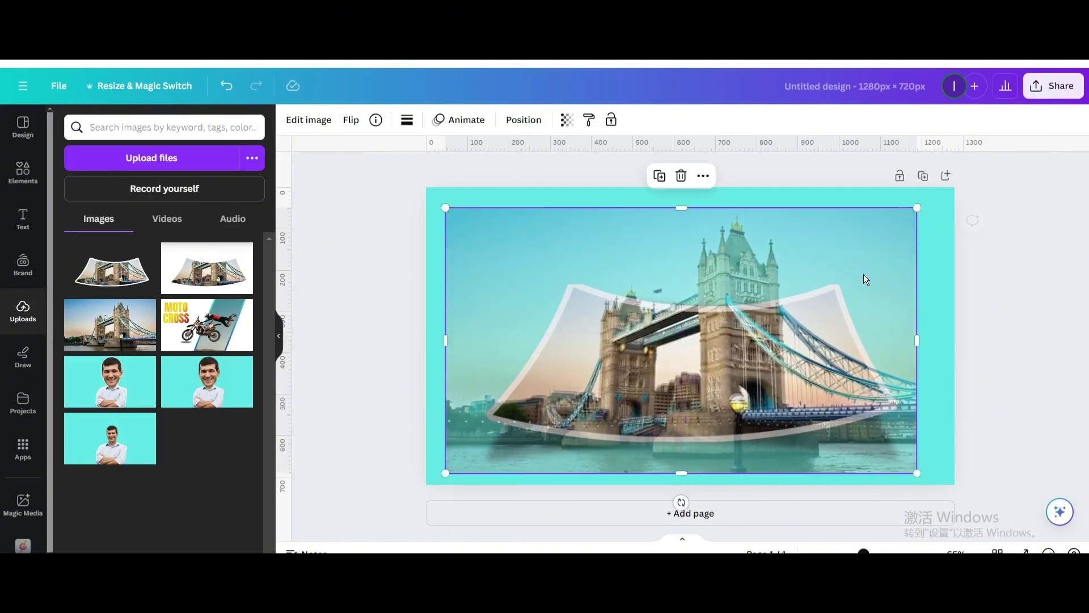
{"action": "left_click_drag", "start_coordinate": [684, 338], "coordinate": [687, 336]}
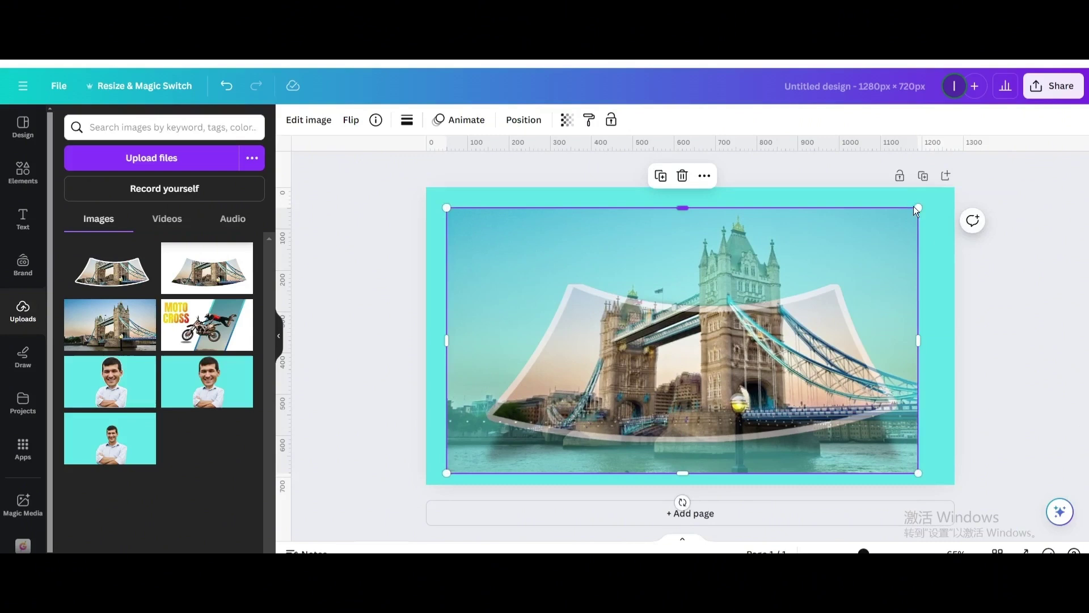
{"action": "left_click_drag", "start_coordinate": [446, 210], "coordinate": [441, 204]}
{"action": "left_click", "coordinate": [591, 294]}
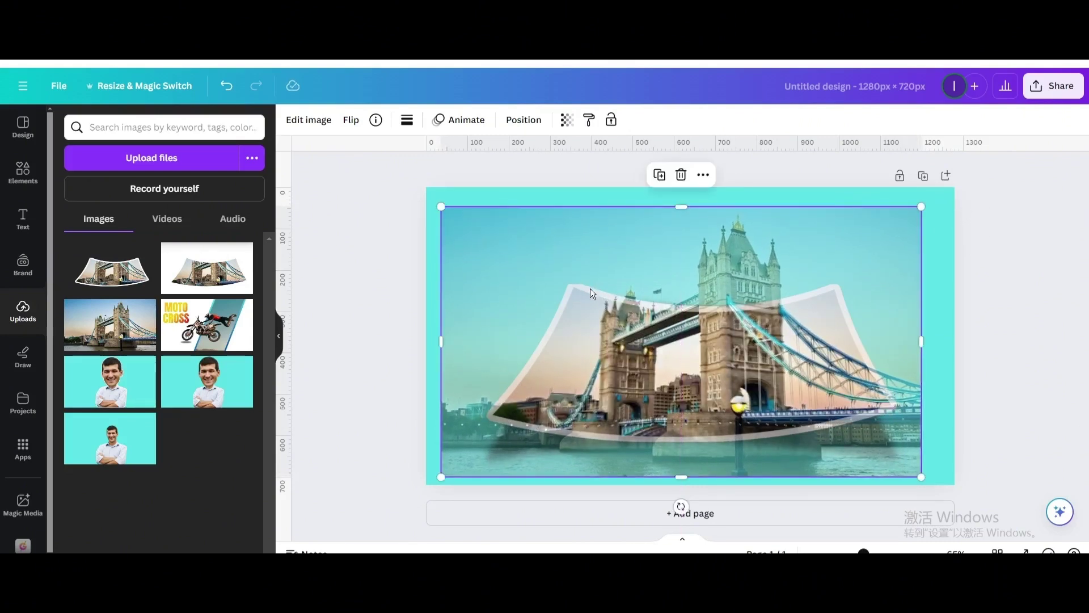
{"action": "left_click", "coordinate": [589, 289]}
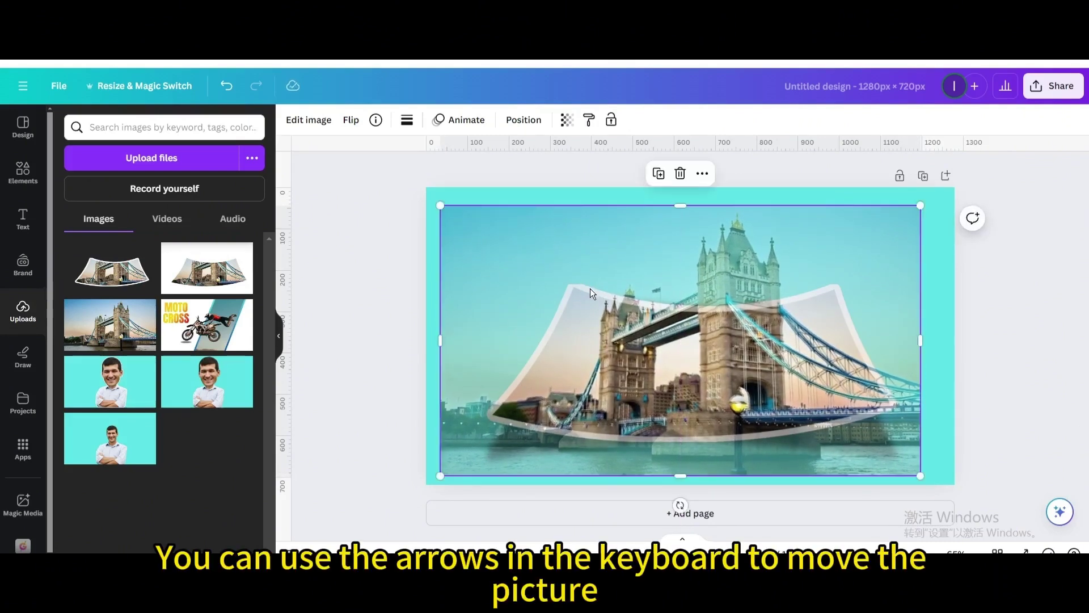
{"action": "left_click_drag", "start_coordinate": [589, 289], "coordinate": [629, 324]}
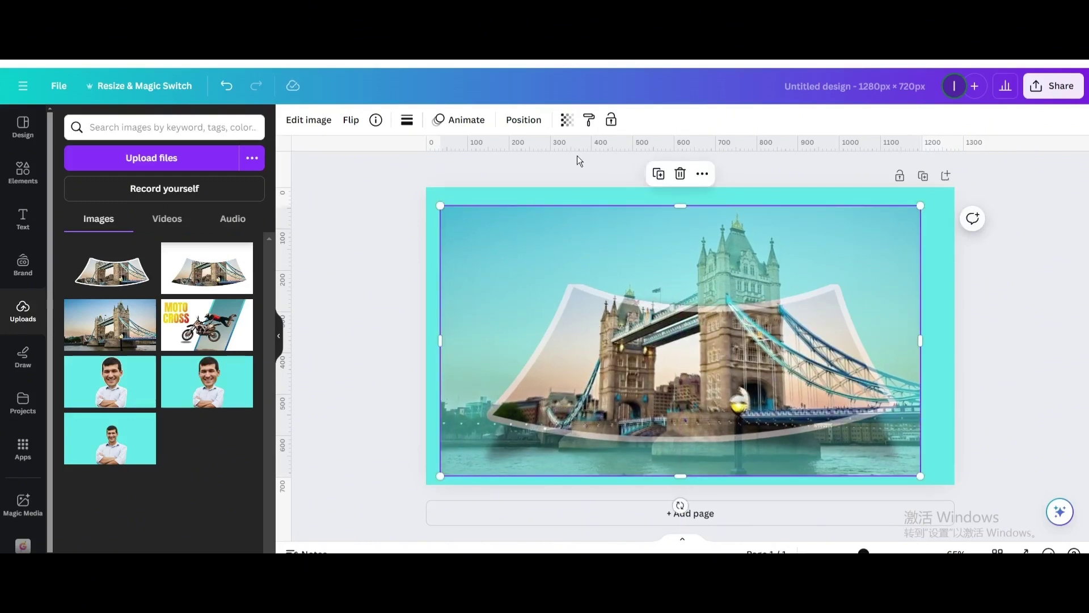
- Set the photo's transparency back to 100 for full opacity
{"action": "left_click", "coordinate": [566, 120]}
{"action": "left_click_drag", "start_coordinate": [487, 172], "coordinate": [532, 172]}
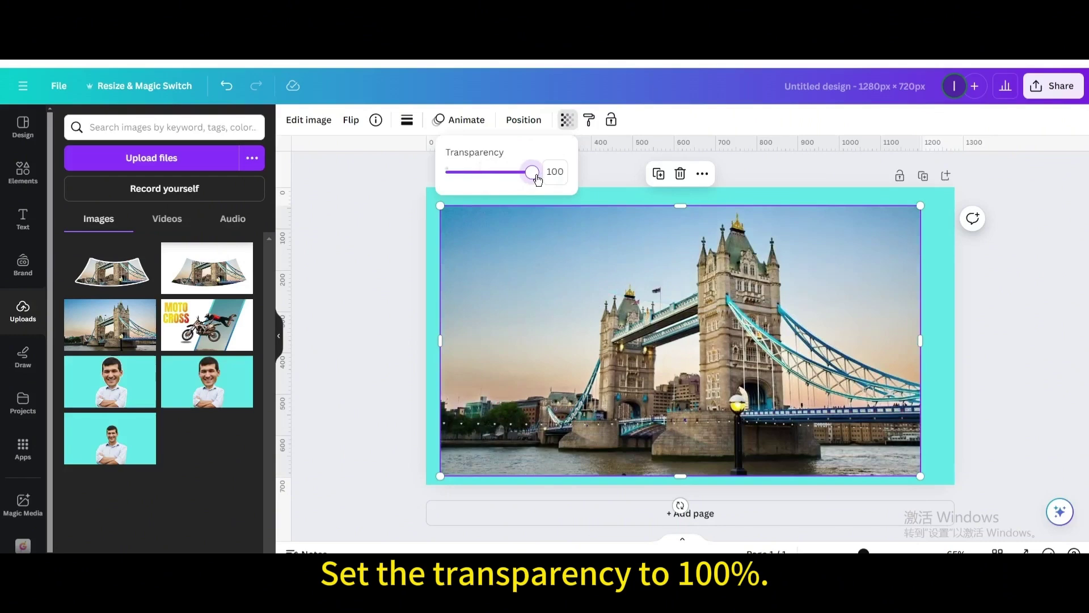
{"action": "left_click", "coordinate": [530, 293]}
- Remove the photo's sky with BG Remover and crop its right, bottom and left edges
{"action": "left_click", "coordinate": [296, 123]}
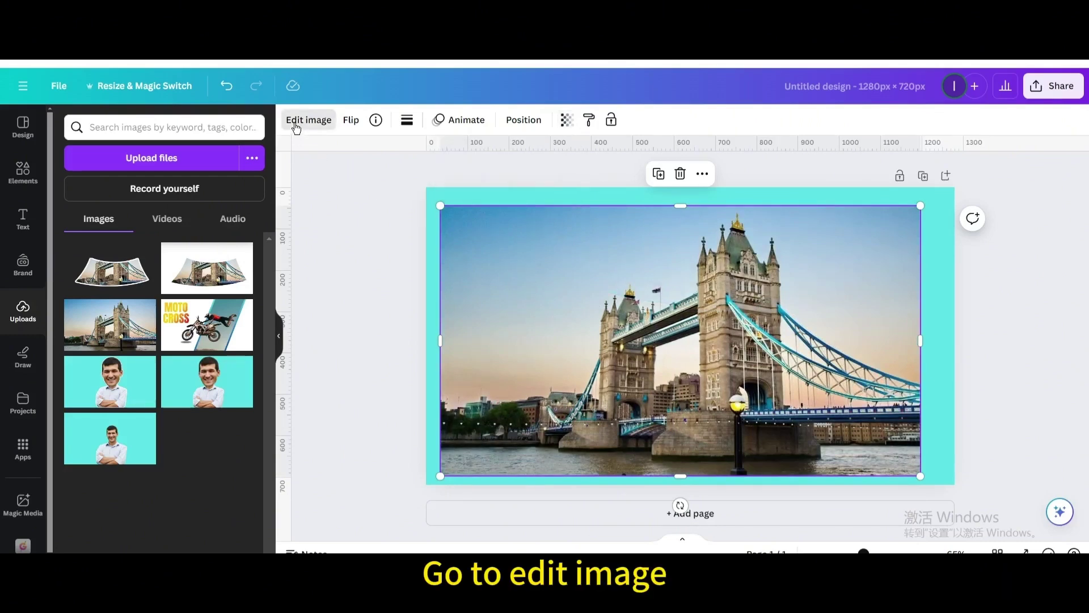
{"action": "left_click", "coordinate": [92, 212]}
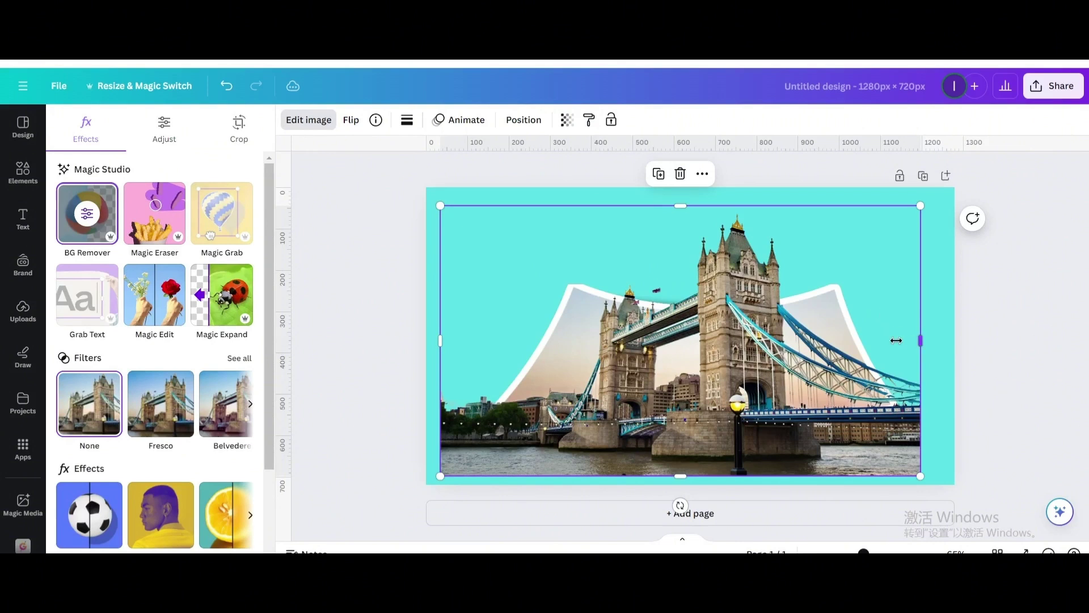
{"action": "left_click_drag", "start_coordinate": [920, 340], "coordinate": [824, 340]}
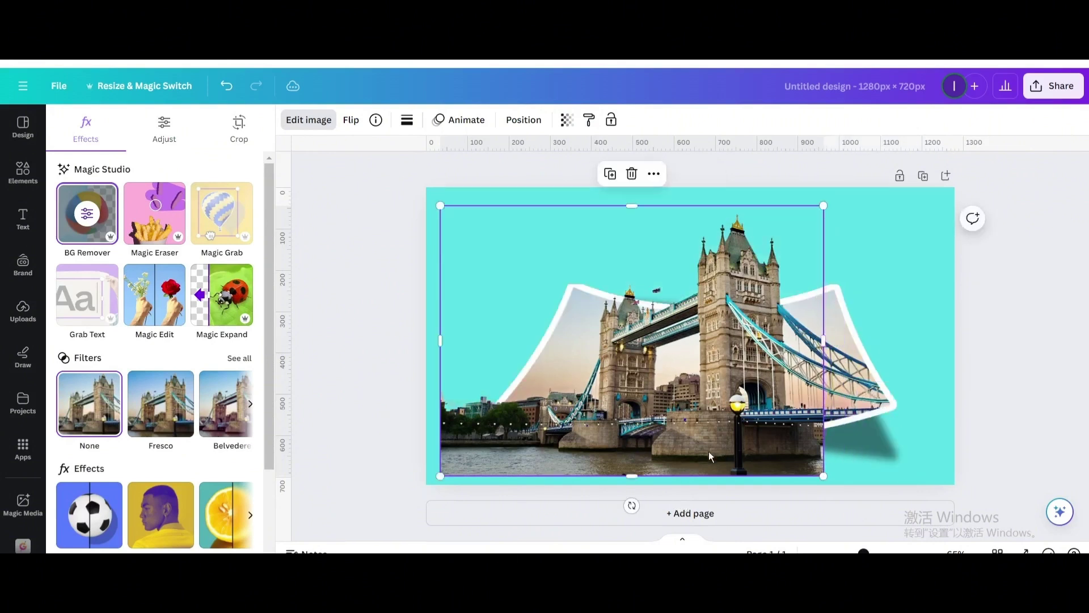
{"action": "left_click_drag", "start_coordinate": [634, 473], "coordinate": [634, 412]}
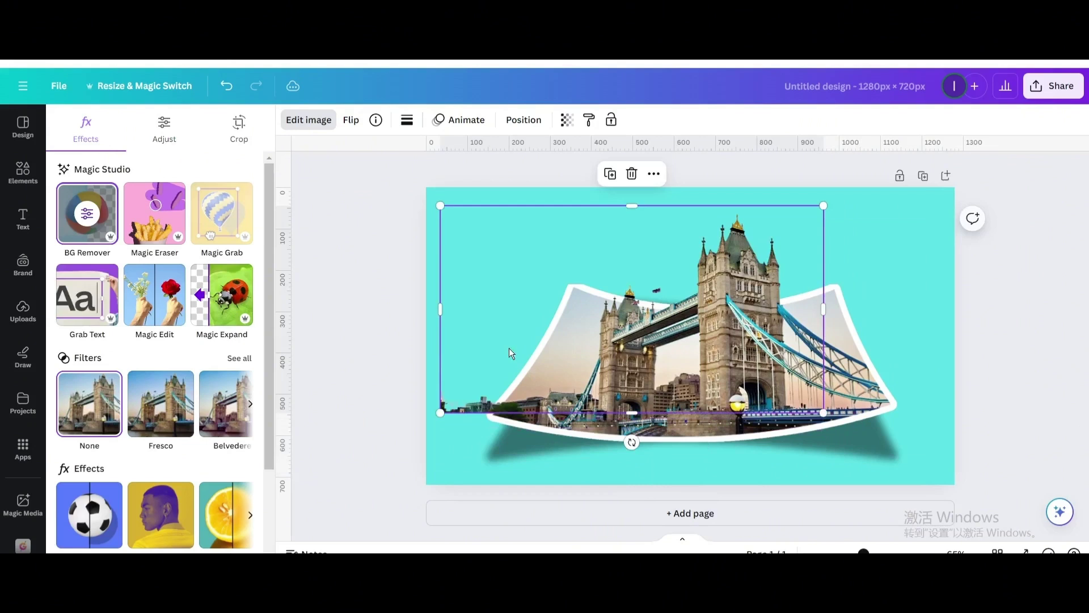
{"action": "left_click_drag", "start_coordinate": [442, 320], "coordinate": [553, 333]}
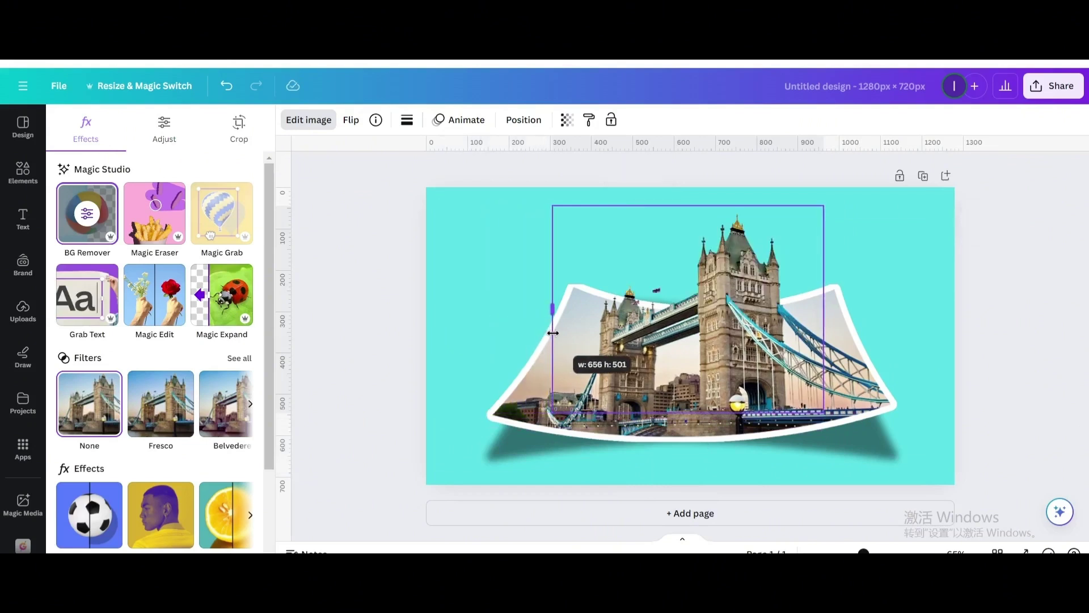
{"action": "left_click", "coordinate": [483, 302]}
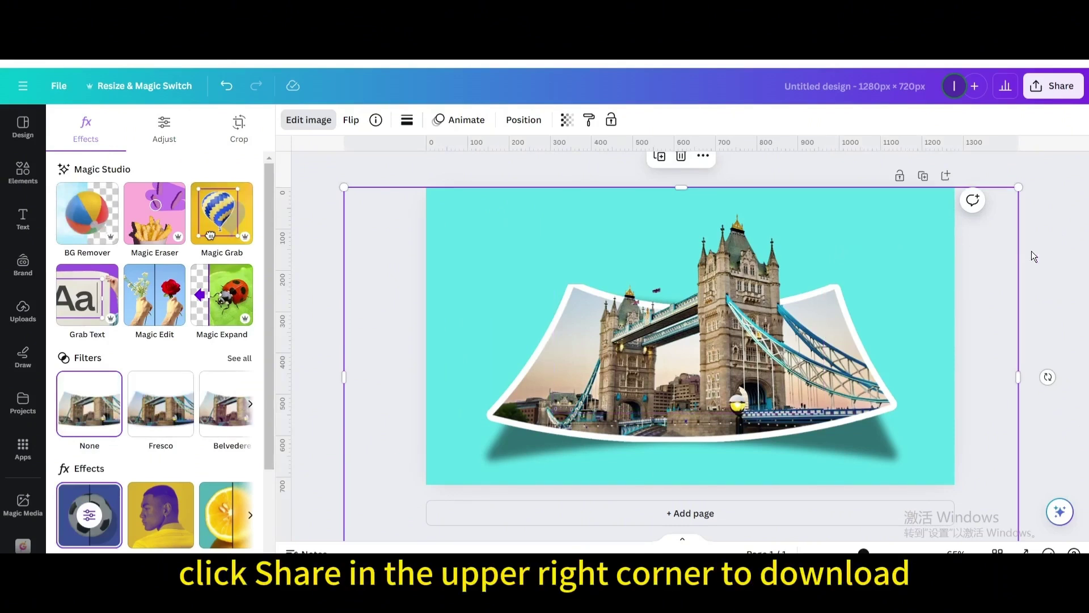
- Download the finished pop-out Tower Bridge design with JPG as the file type
{"action": "key", "text": "Escape"}
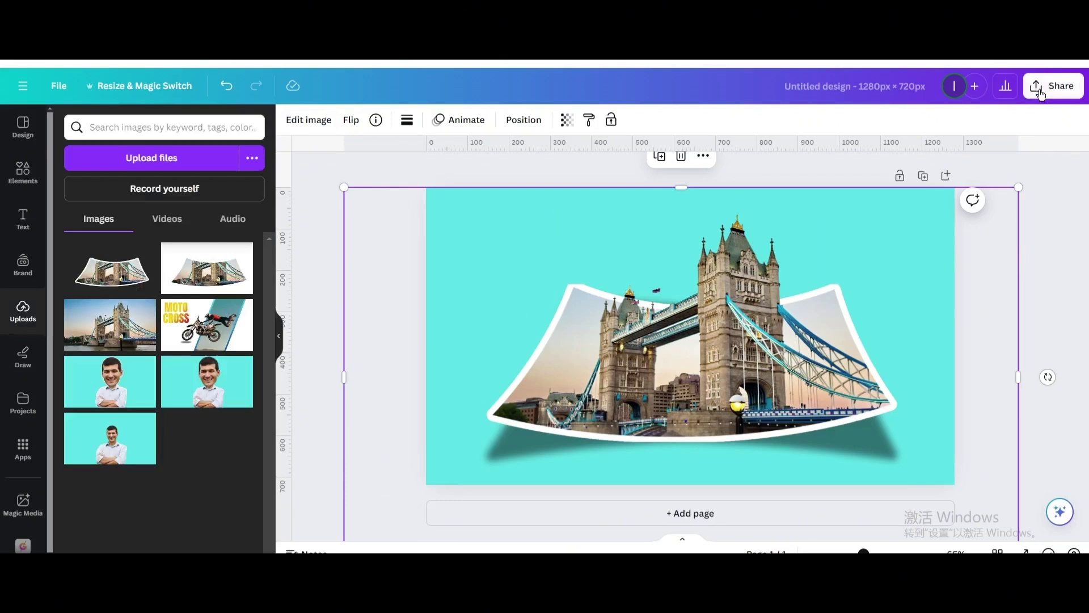
{"action": "left_click", "coordinate": [1042, 90]}
{"action": "left_click", "coordinate": [880, 409]}
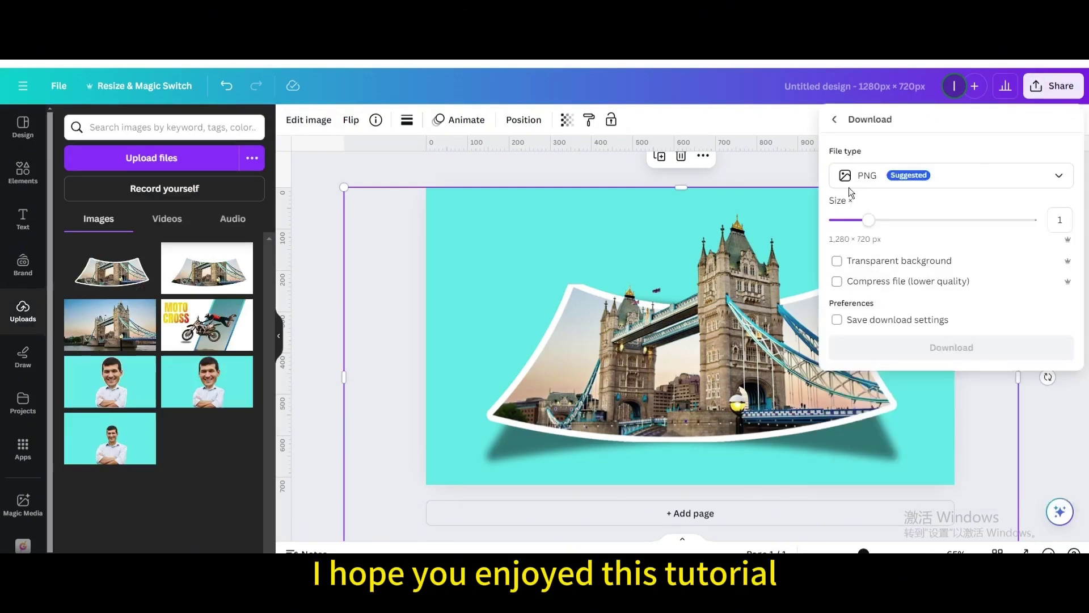
{"action": "left_click", "coordinate": [952, 176]}
{"action": "left_click", "coordinate": [862, 219]}
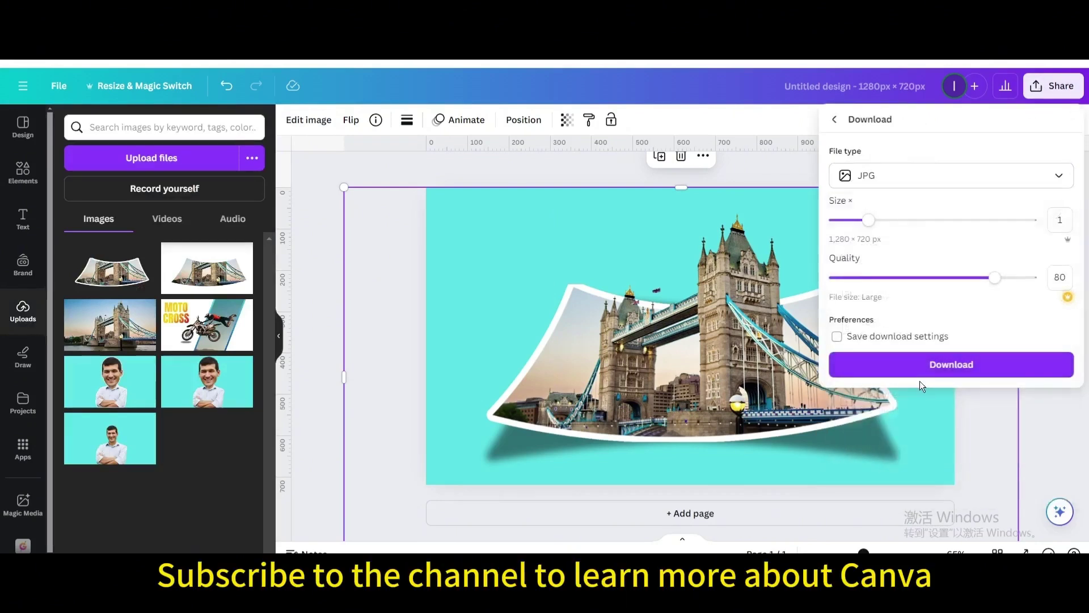
{"action": "left_click", "coordinate": [920, 366]}
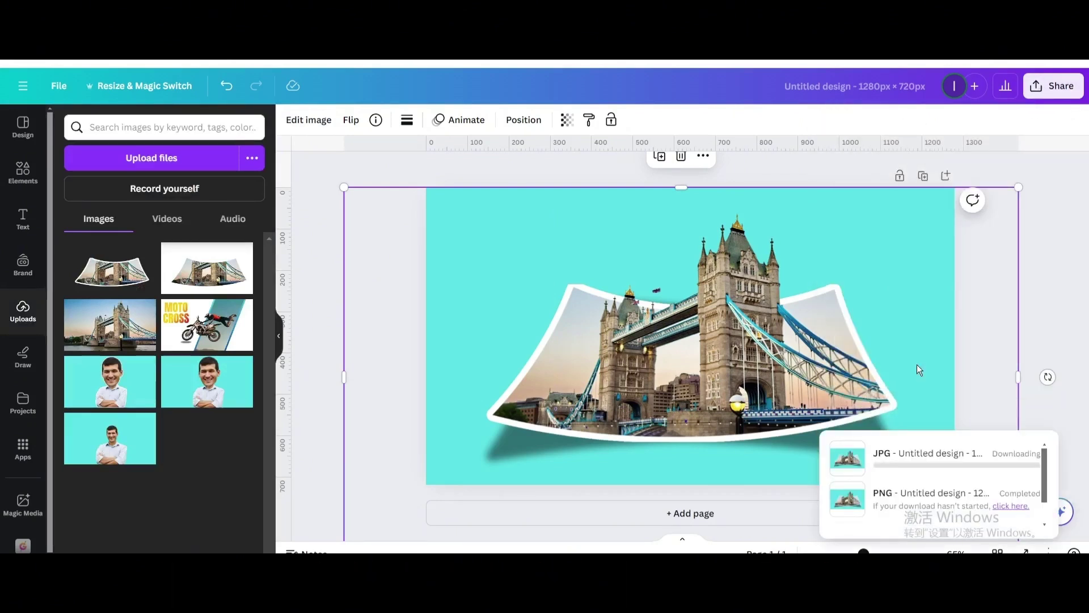